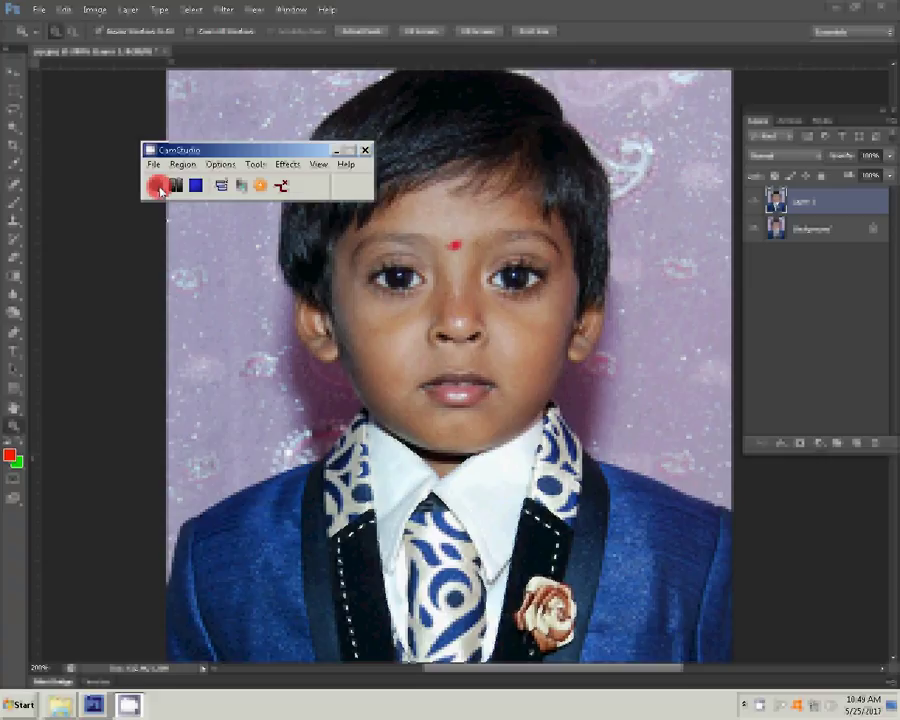
- Zoom the child's face to actual pixels, then fit to screen, ready for retouching
click(157, 186)
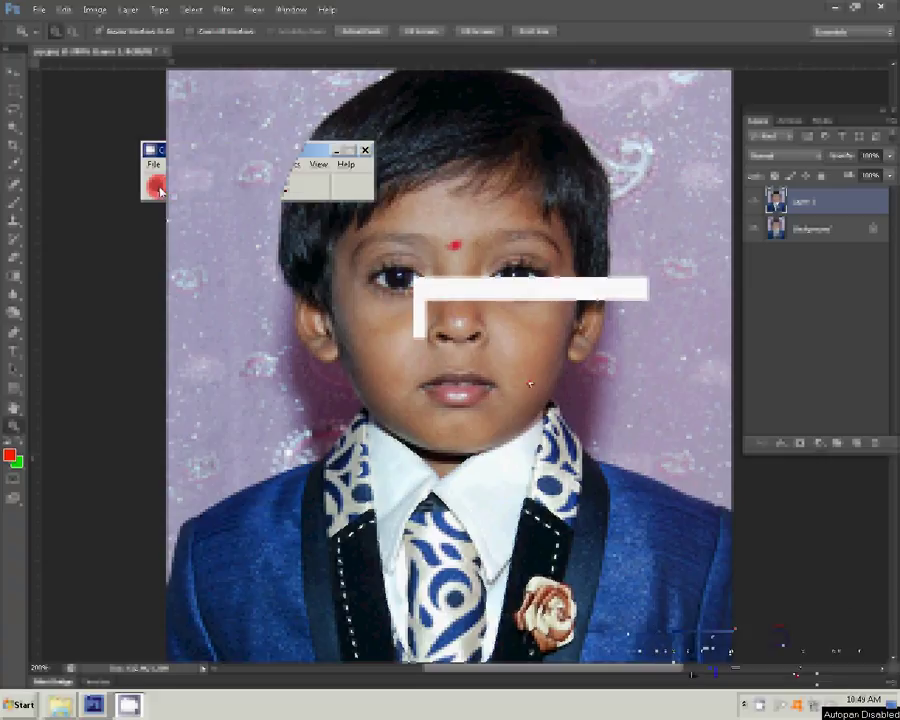
click(525, 372)
click(362, 31)
click(424, 31)
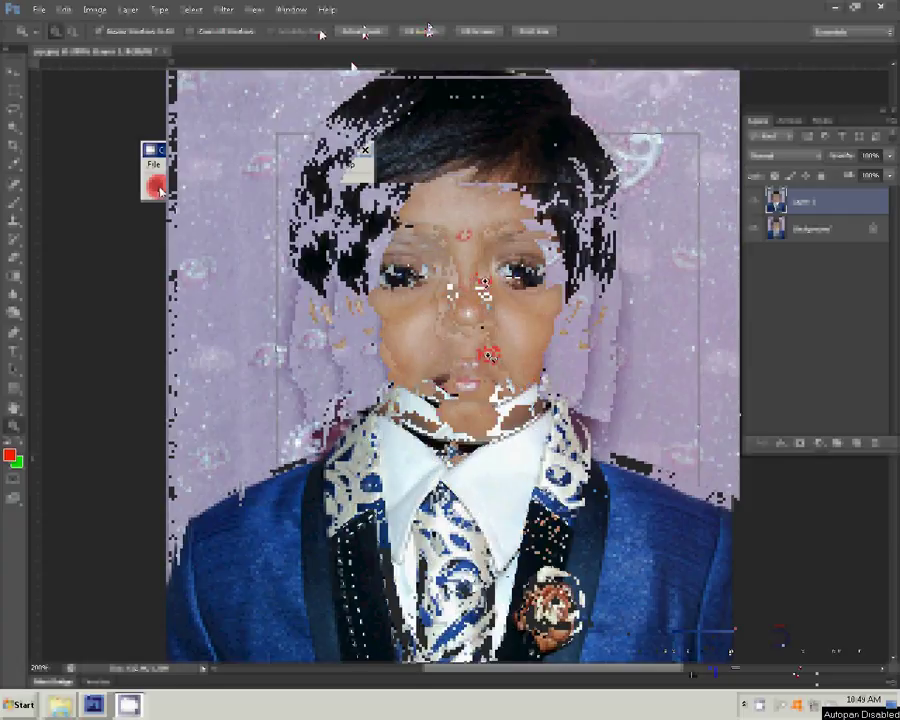
click(14, 256)
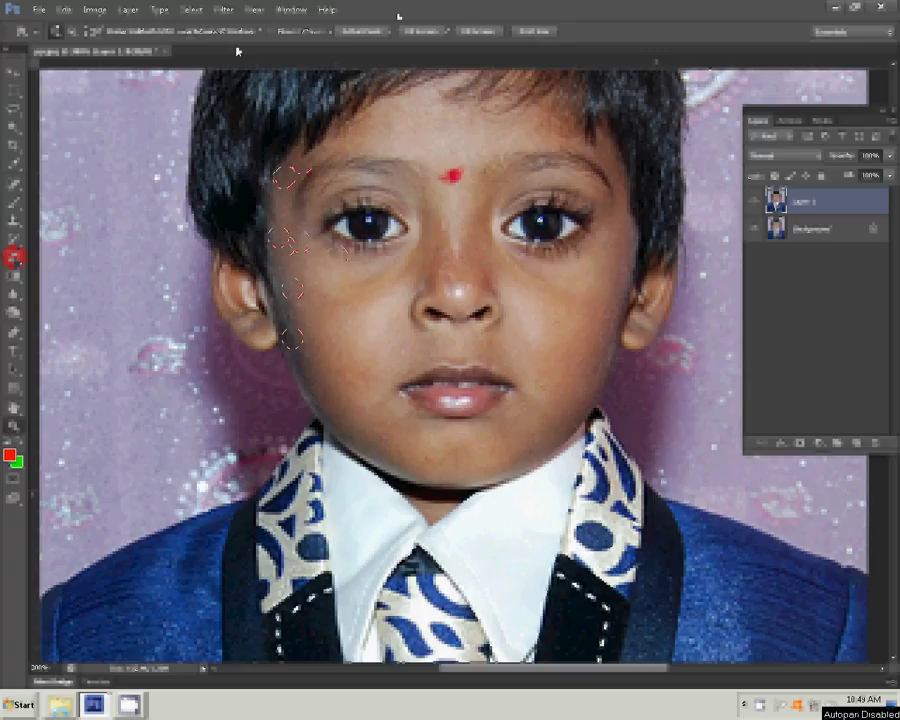
- Retouch both cheeks, then set the Eraser to 65% opacity and 77% flow
click(380, 287)
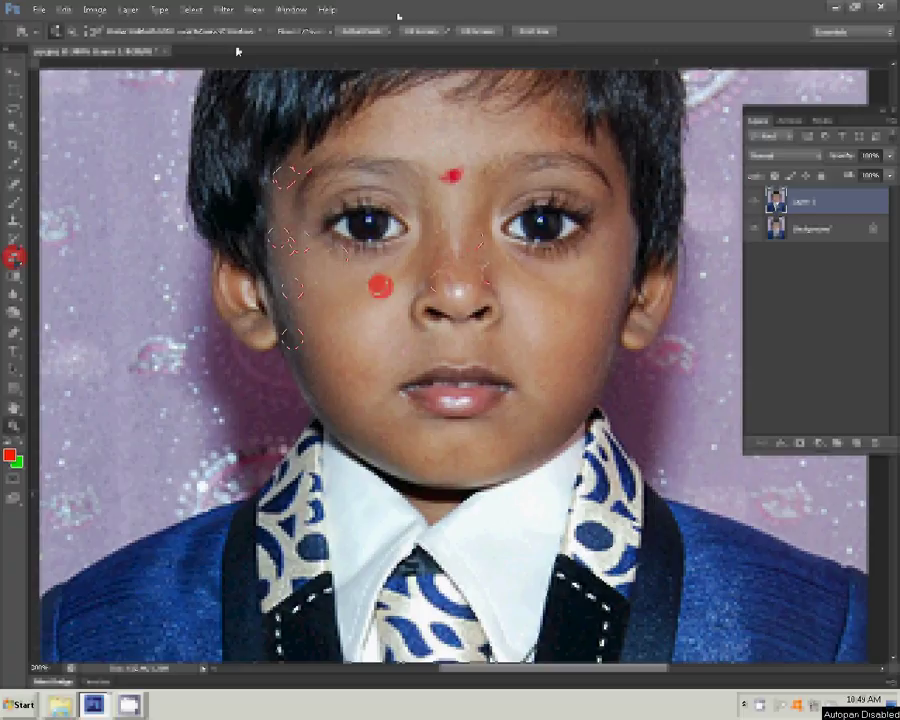
click(576, 292)
key(e)
click(567, 399)
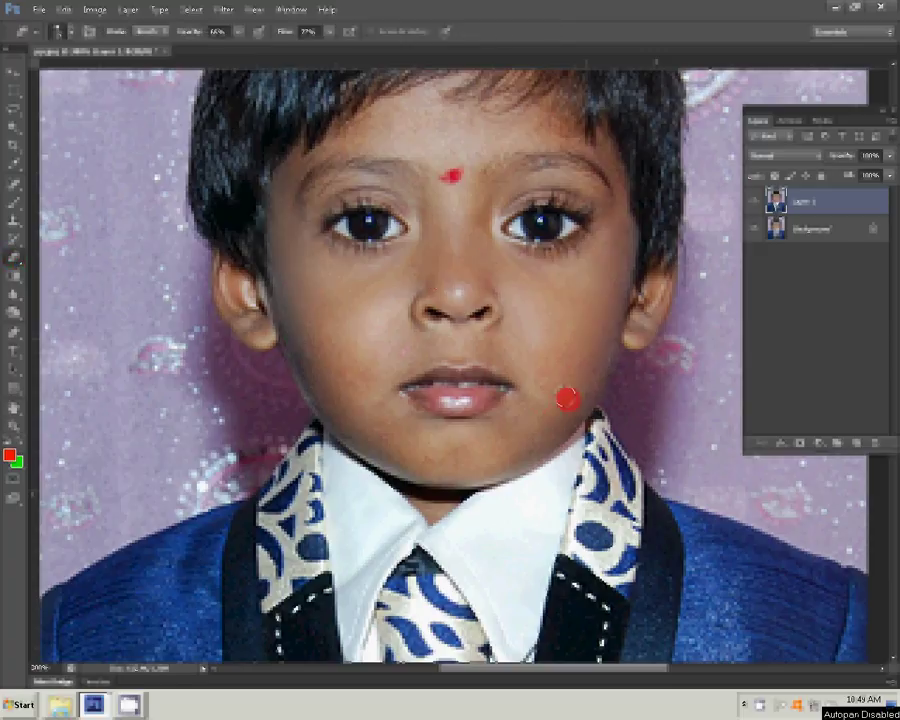
- Erase Layer 1 over the left cheek, chin, forehead, right cheek and hairline
click(399, 350)
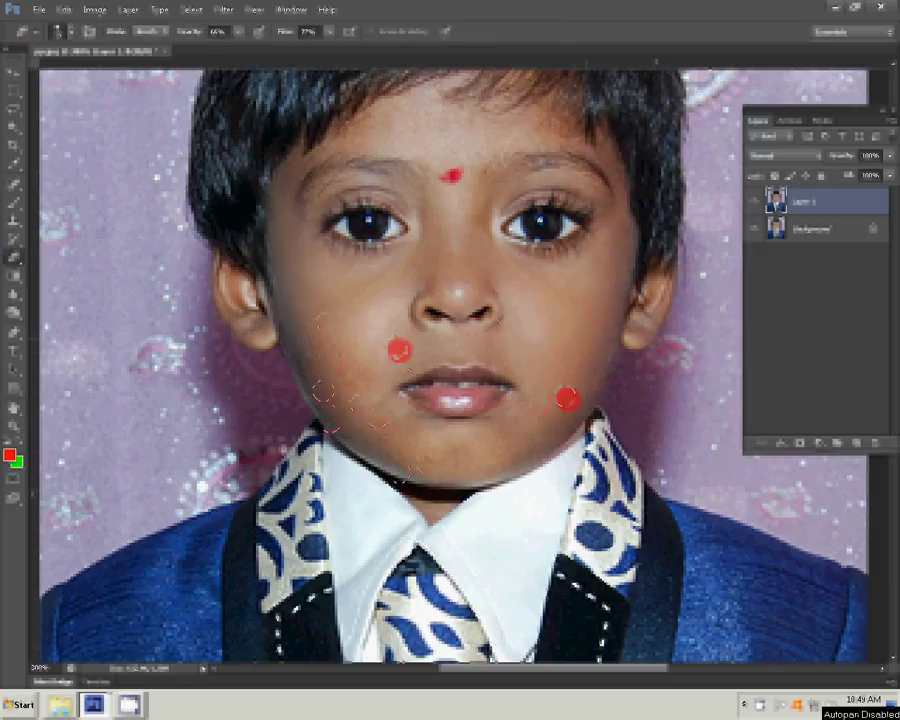
click(476, 434)
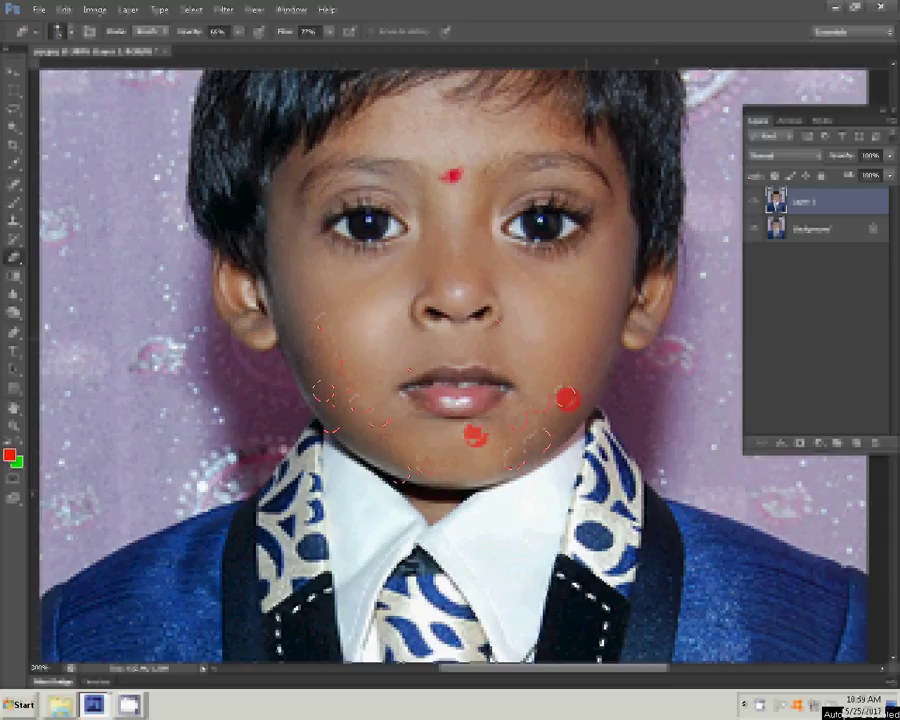
click(440, 137)
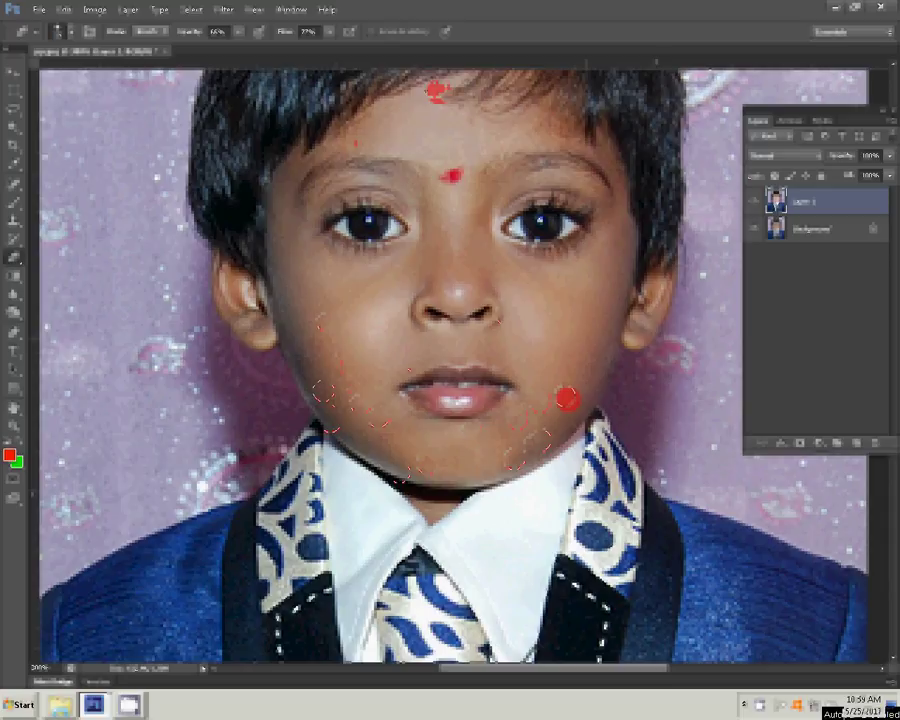
click(514, 137)
click(618, 270)
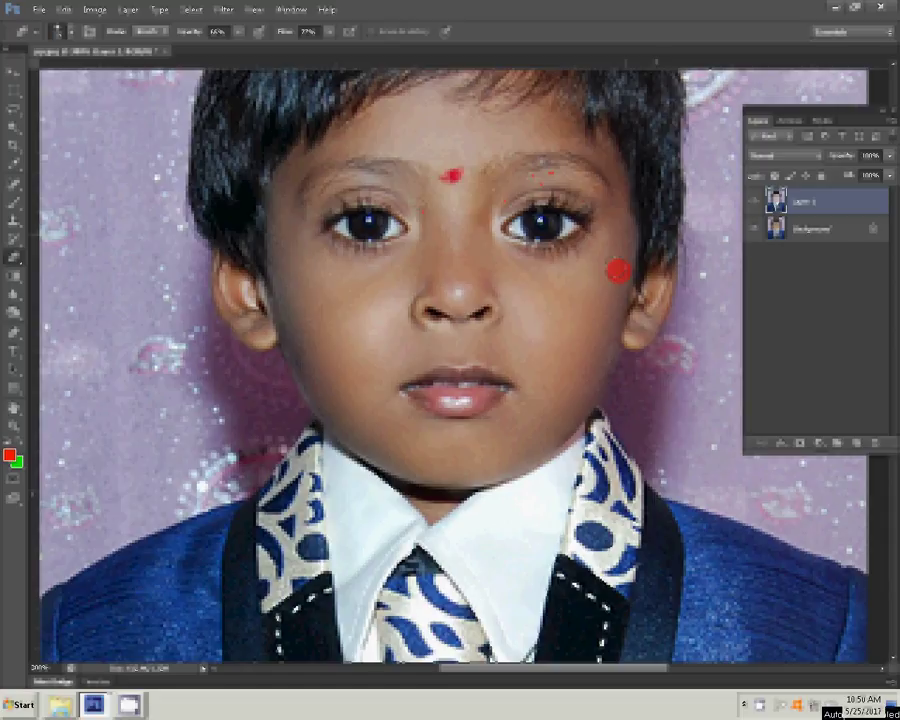
click(422, 158)
click(400, 104)
click(484, 127)
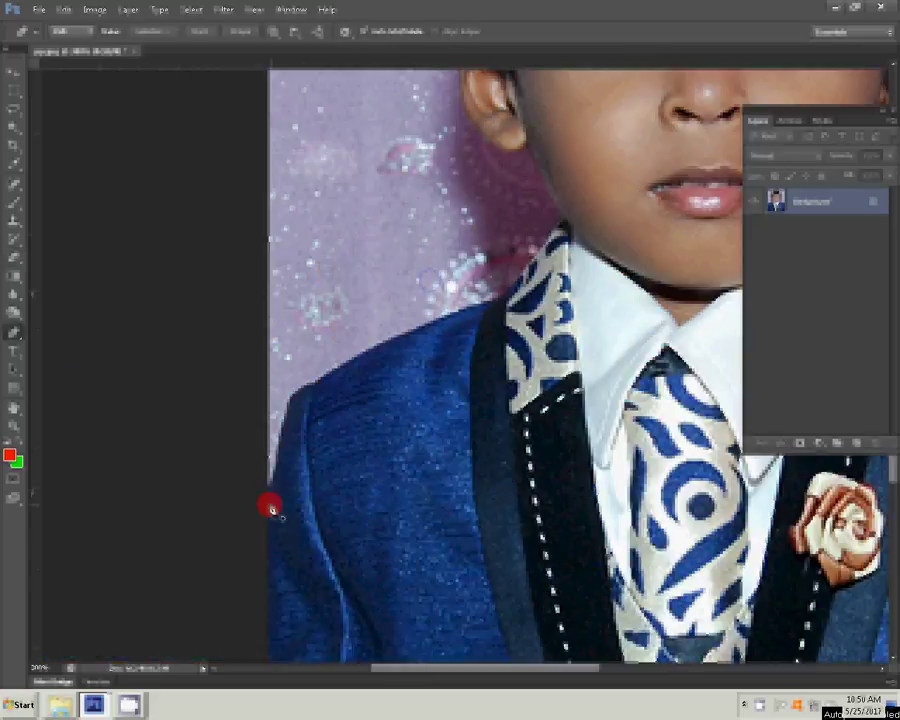
- Trace a Pen path along the jacket shoulder, collar edge, inner lapel and jacket edge
click(299, 400)
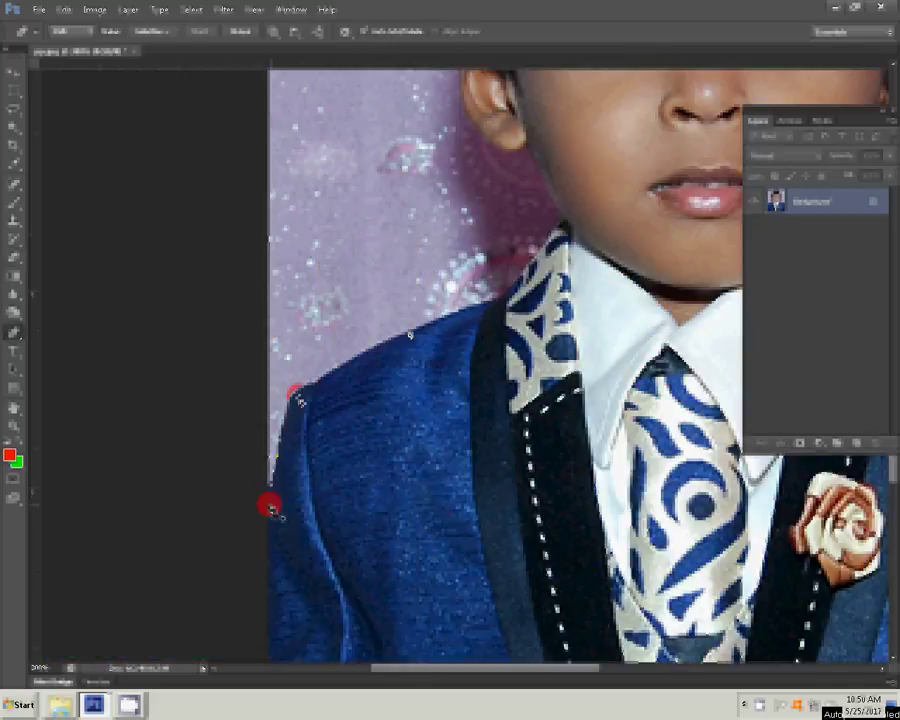
click(408, 330)
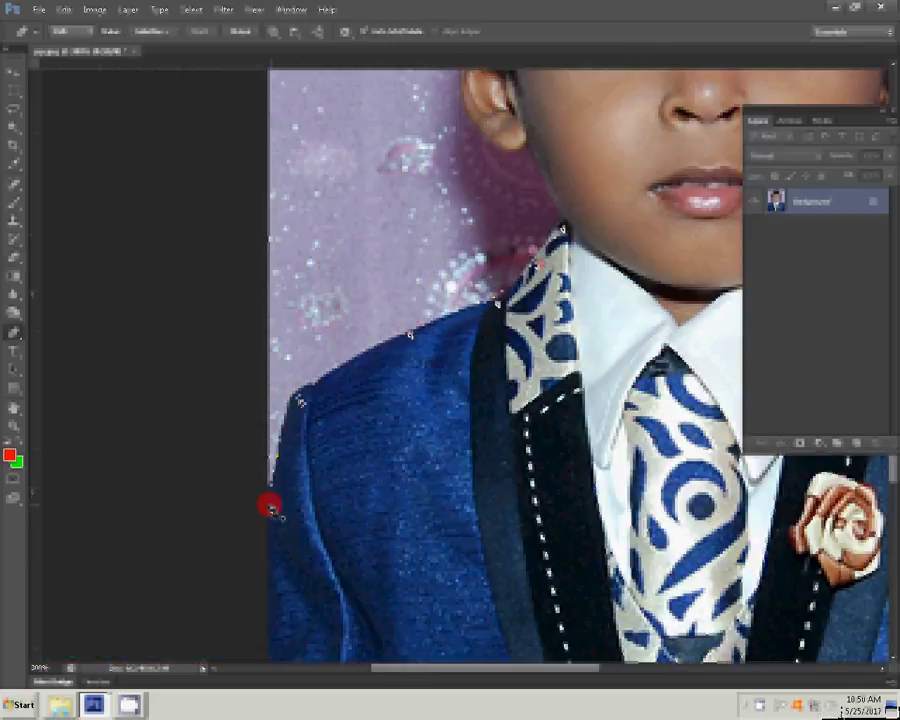
click(497, 302)
click(535, 262)
click(563, 228)
click(466, 345)
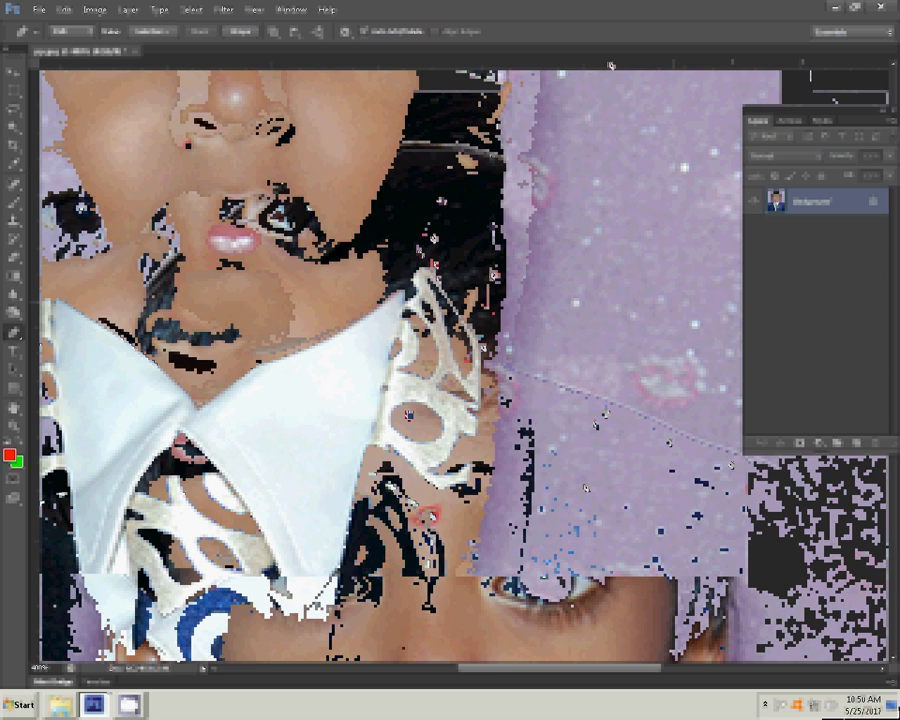
click(758, 468)
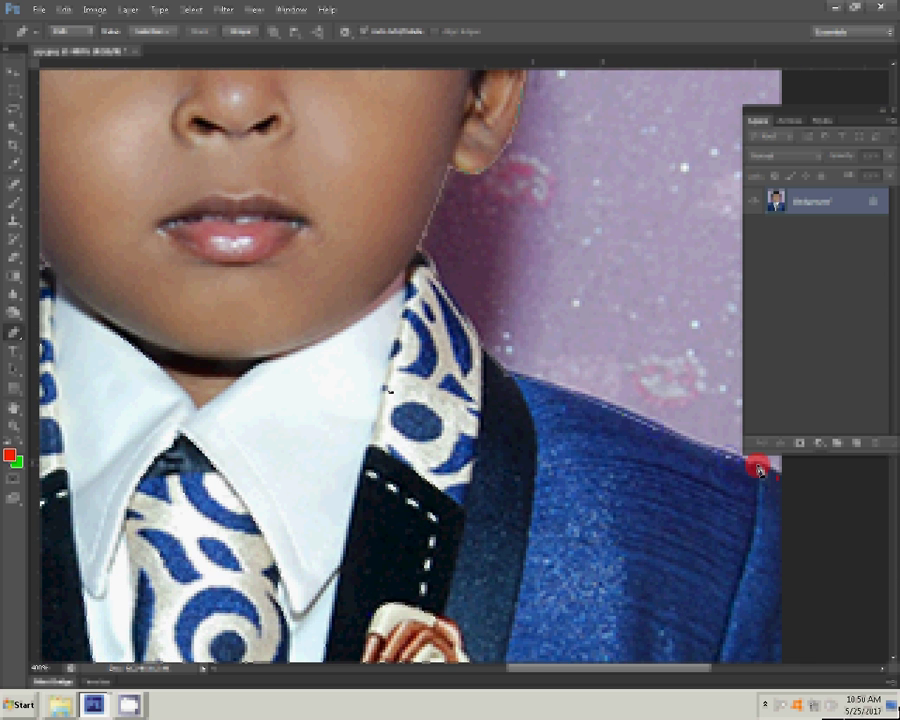
click(389, 385)
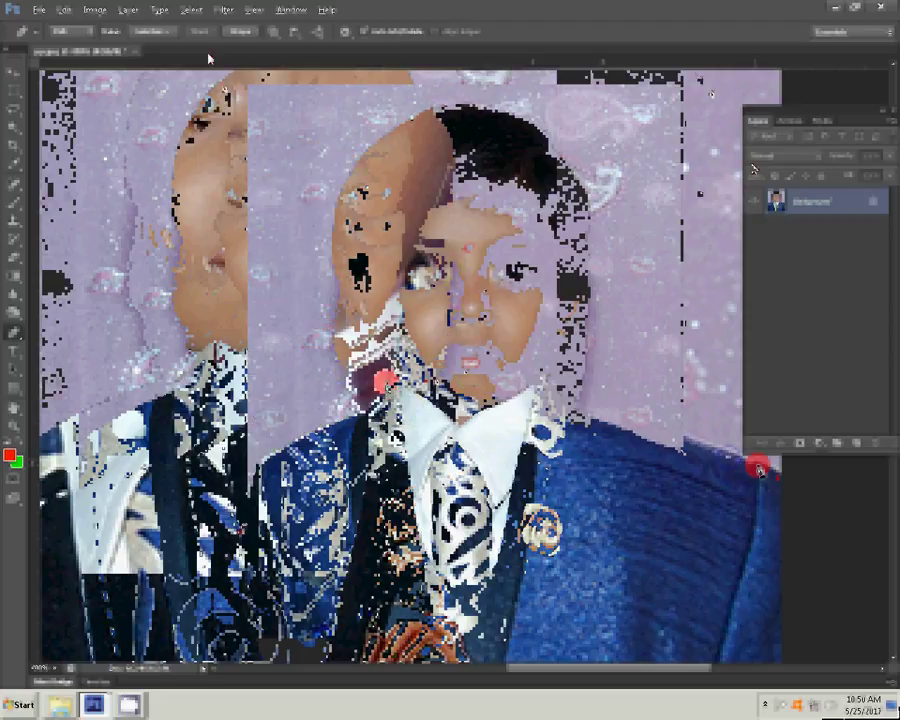
right_click(472, 277)
- Convert the path into a selection with a 2 px feather radius
click(510, 338)
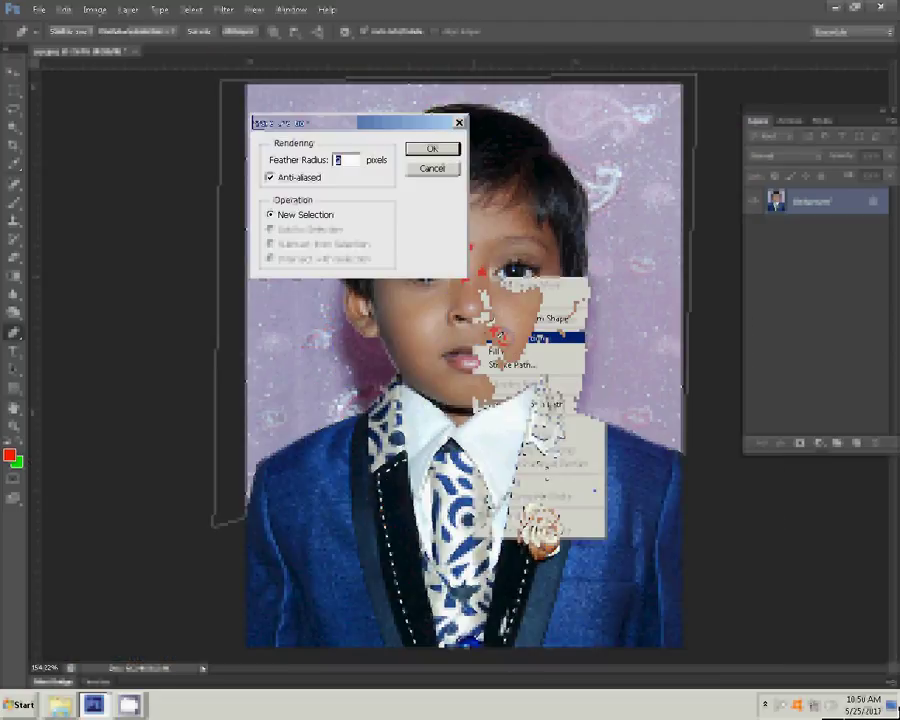
text(2)
click(432, 150)
- Add a red Solid Color fill layer behind the boy
click(812, 445)
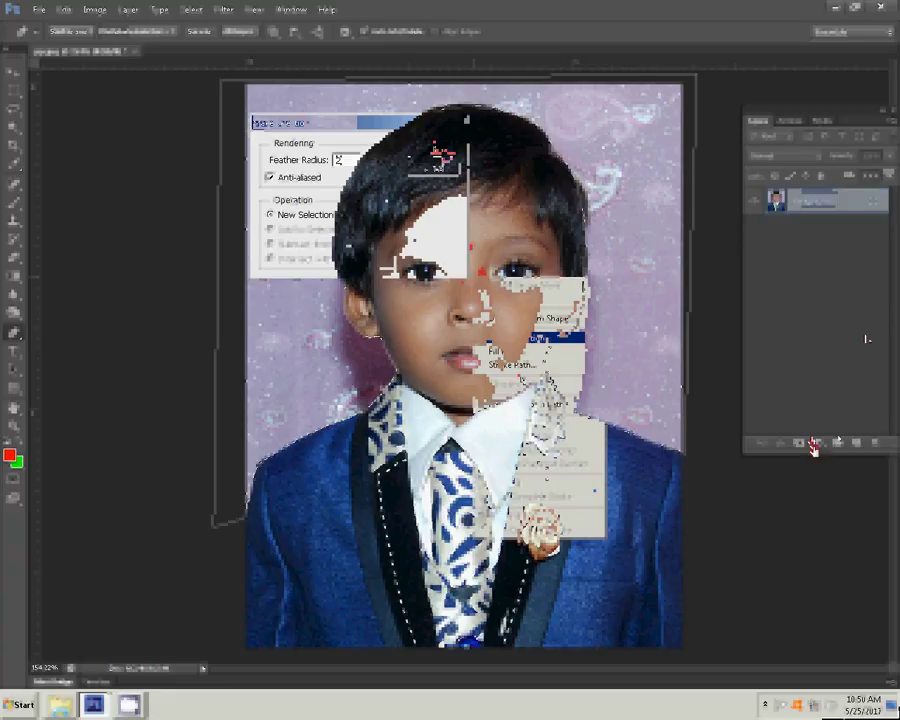
click(820, 177)
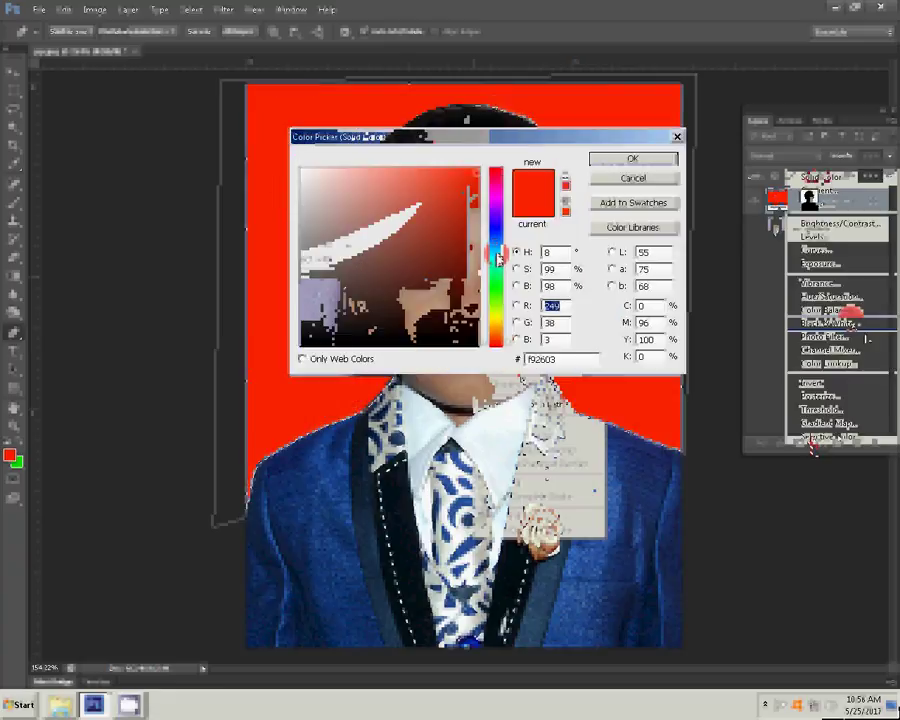
click(632, 160)
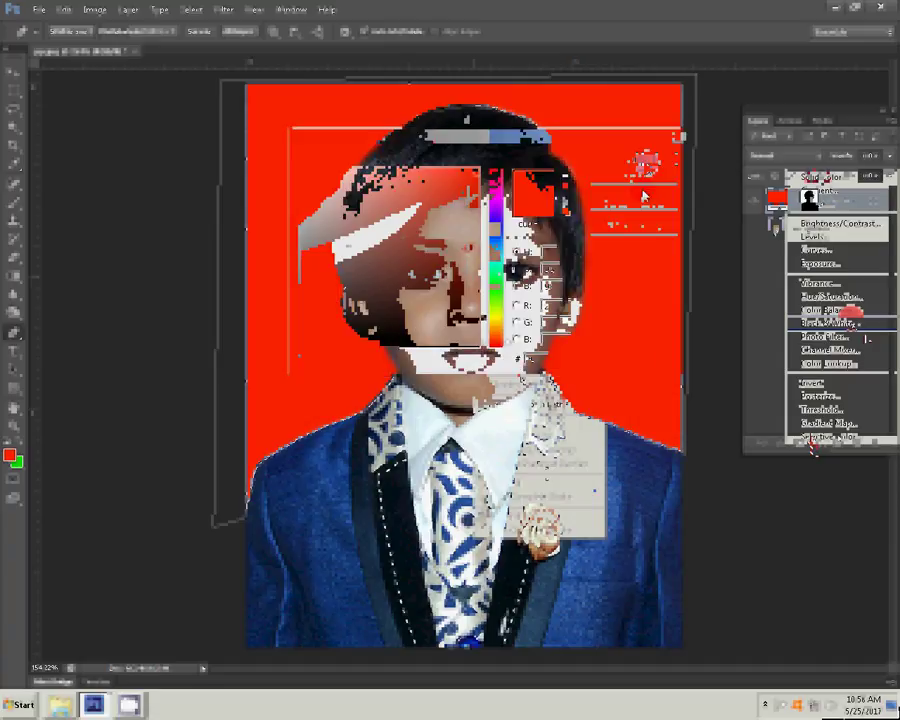
click(158, 10)
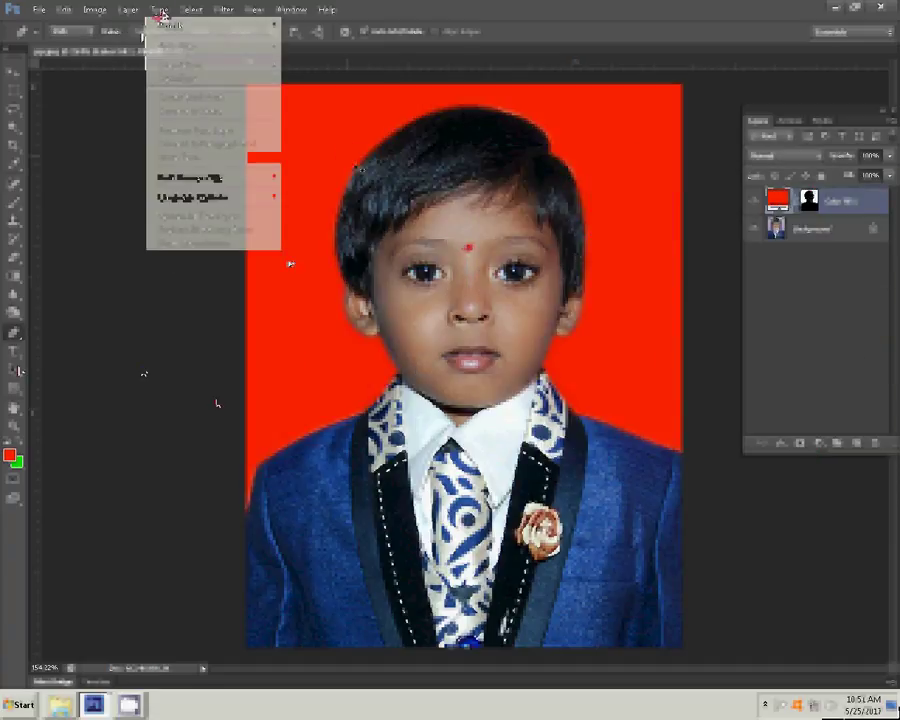
- Refine the mask along the hair edge, quick-select the hair, and show the Actions panel
drag(540, 145, 580, 135)
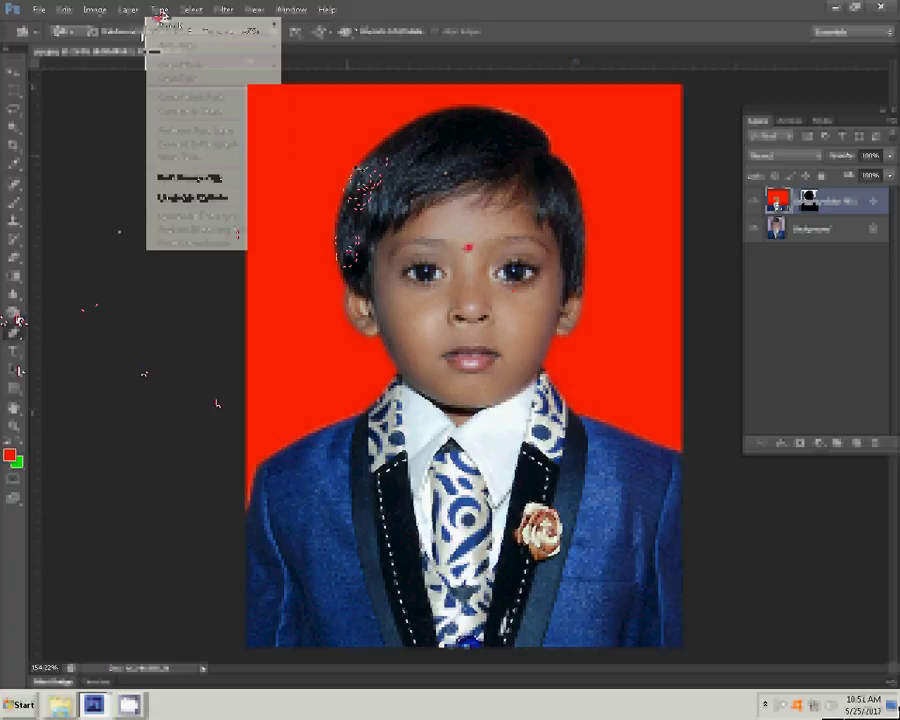
click(388, 201)
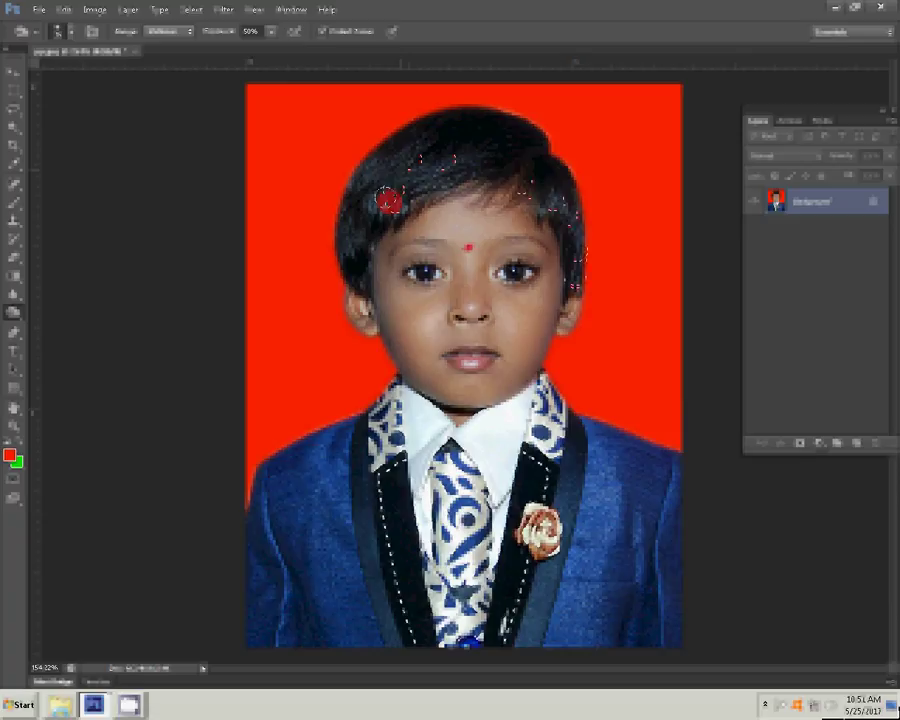
click(795, 119)
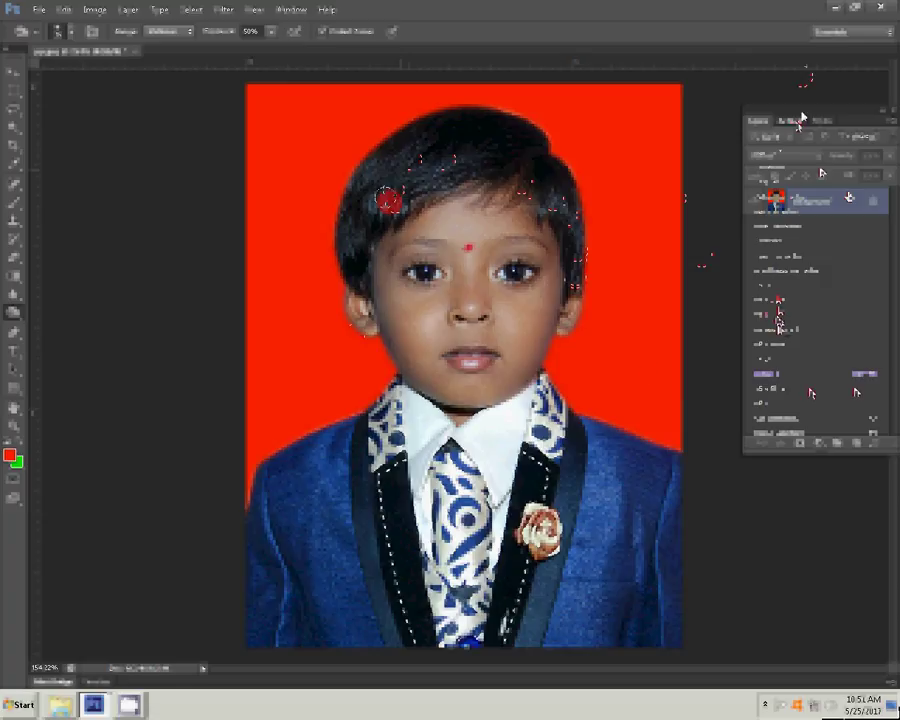
- Run the recorded action, undo the erase to restore eight tiled copies, and show Layers
click(367, 336)
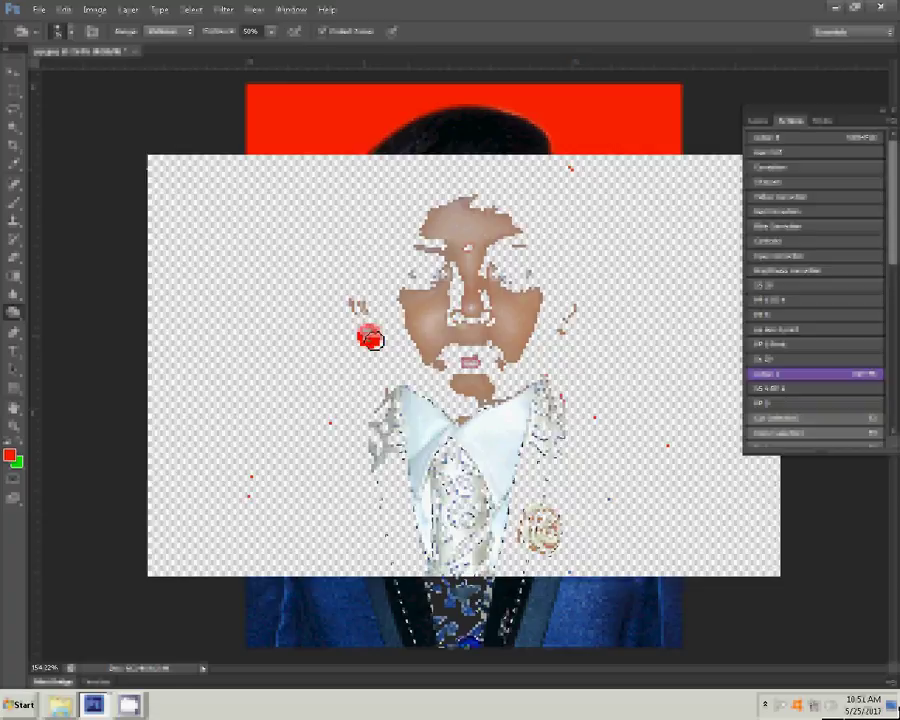
click(370, 340)
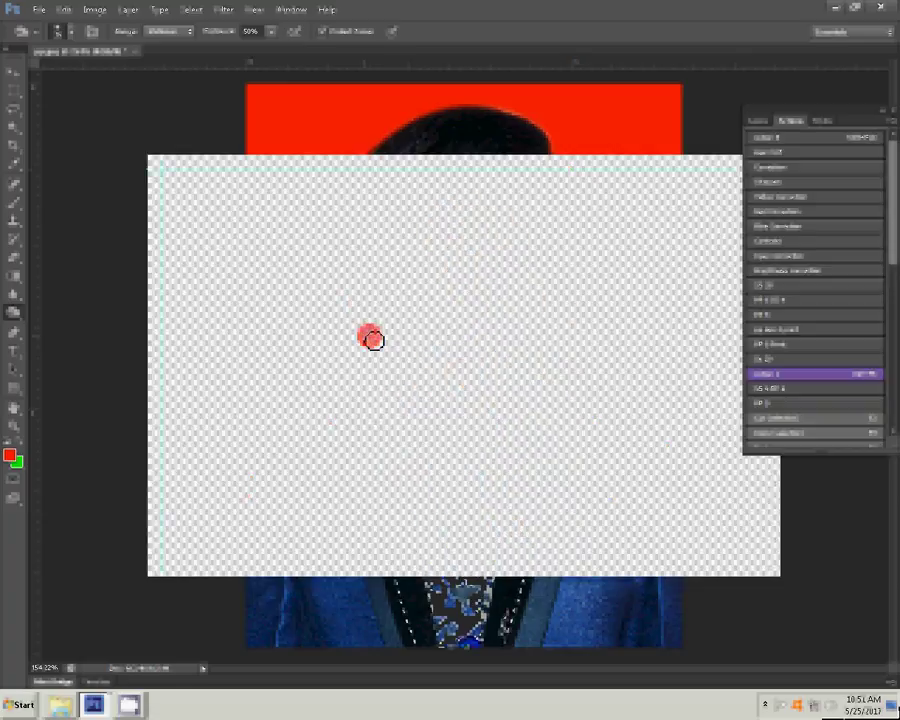
click(370, 336)
key(ctrl+alt+z)
key(ctrl+alt+z)
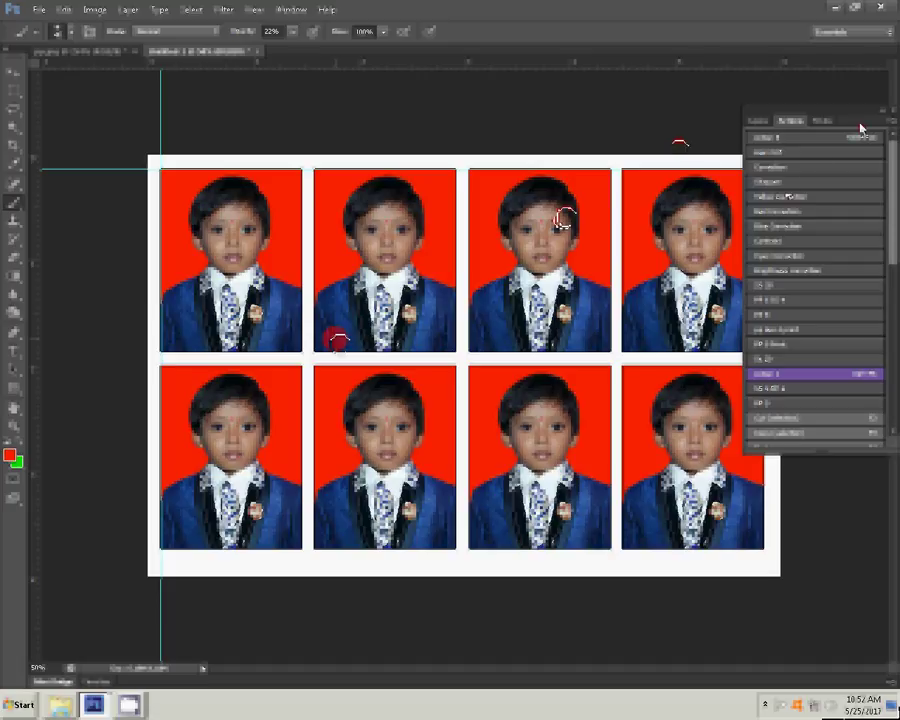
click(787, 112)
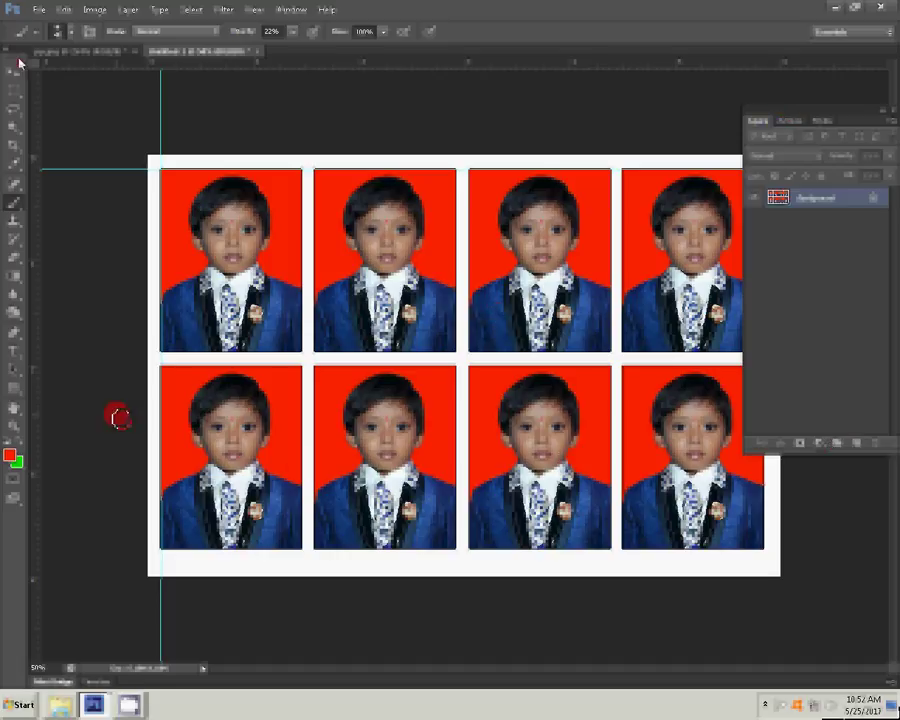
- Start Save As and browse to G:\0\25\New folder as the destination
click(38, 10)
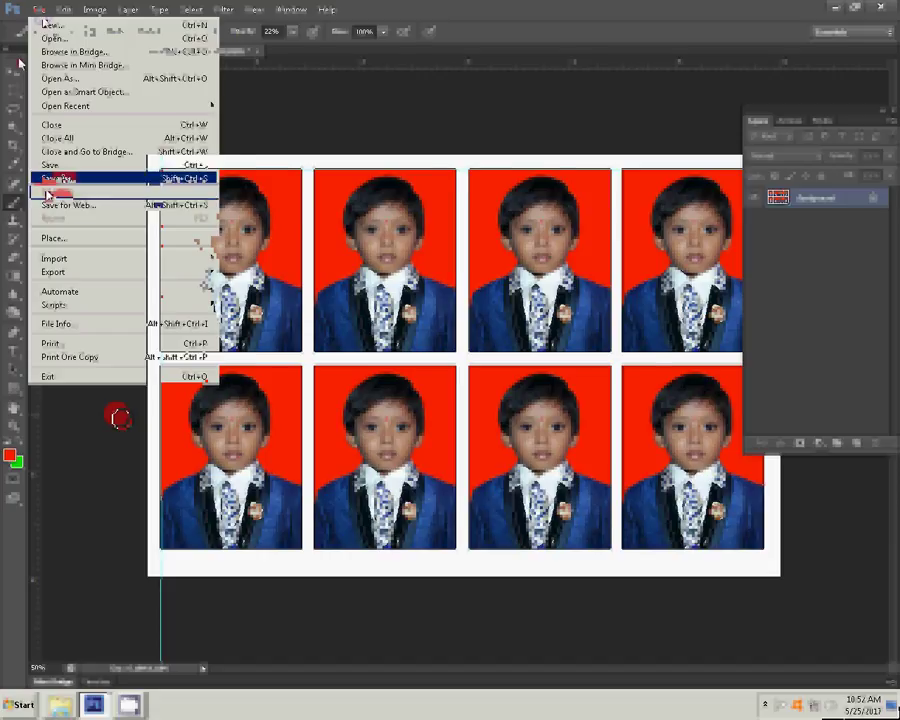
click(50, 180)
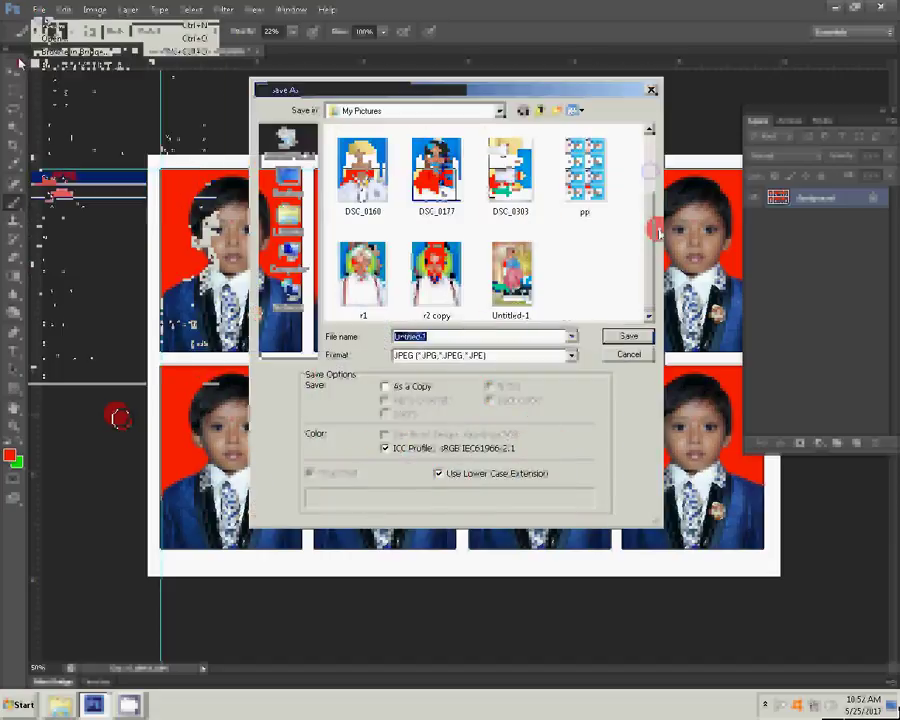
drag(655, 232, 649, 193)
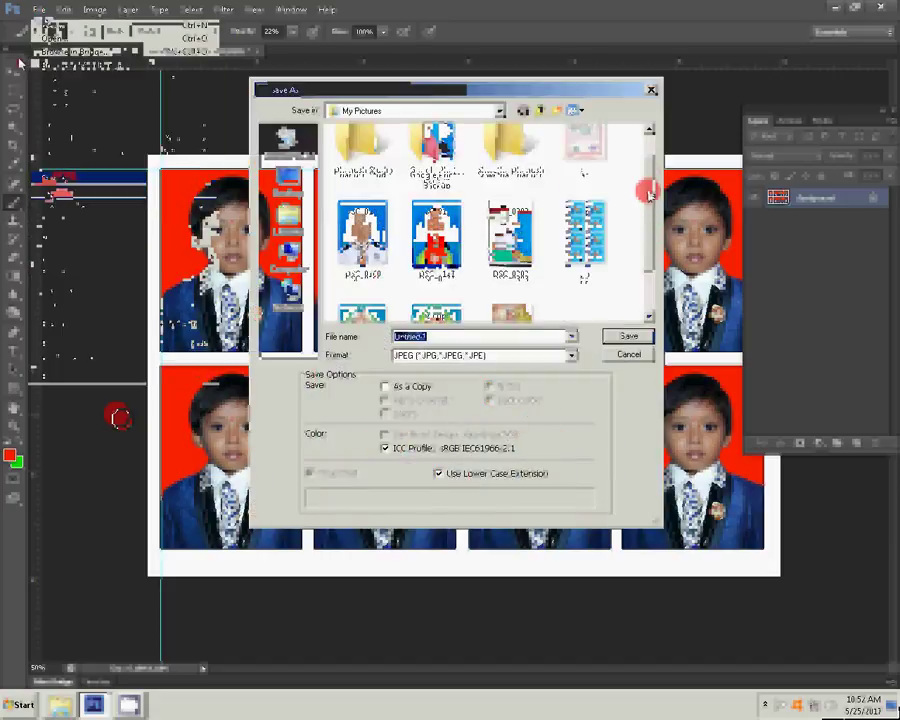
click(283, 262)
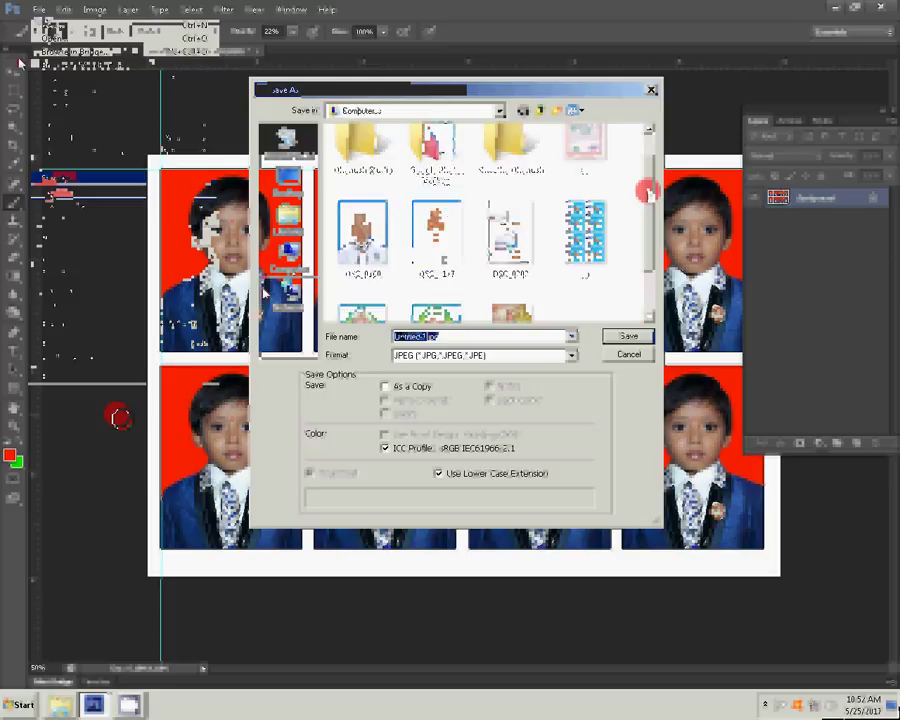
click(378, 182)
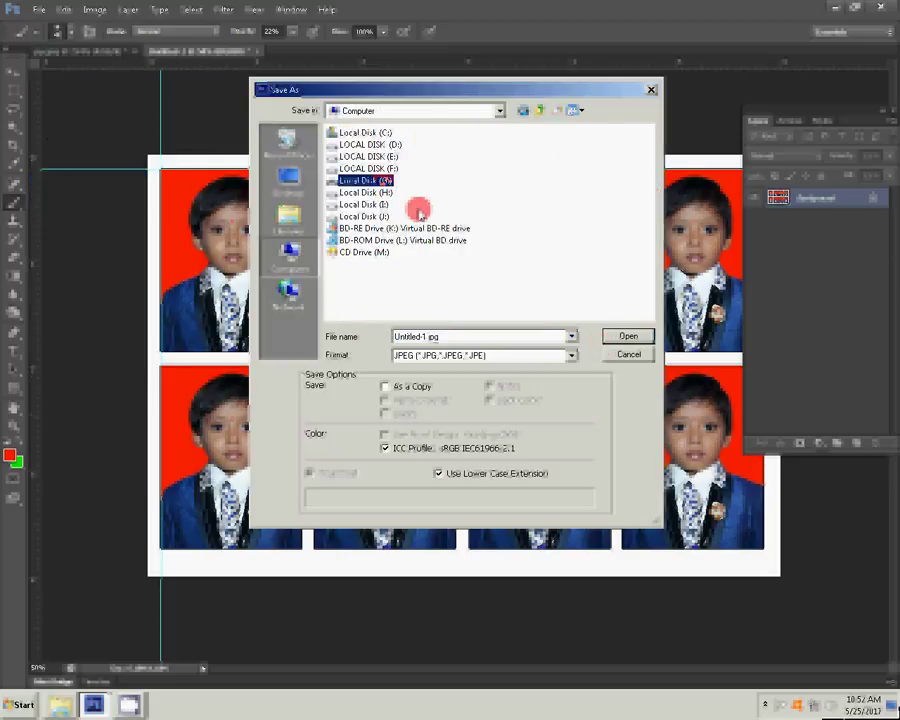
mouse_move(366, 205)
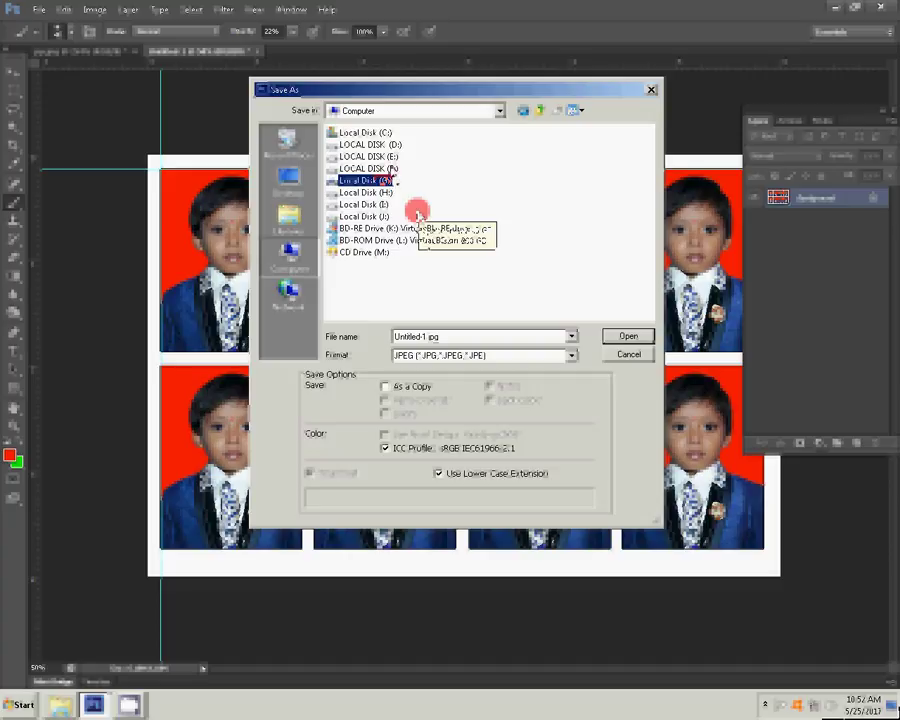
click(395, 144)
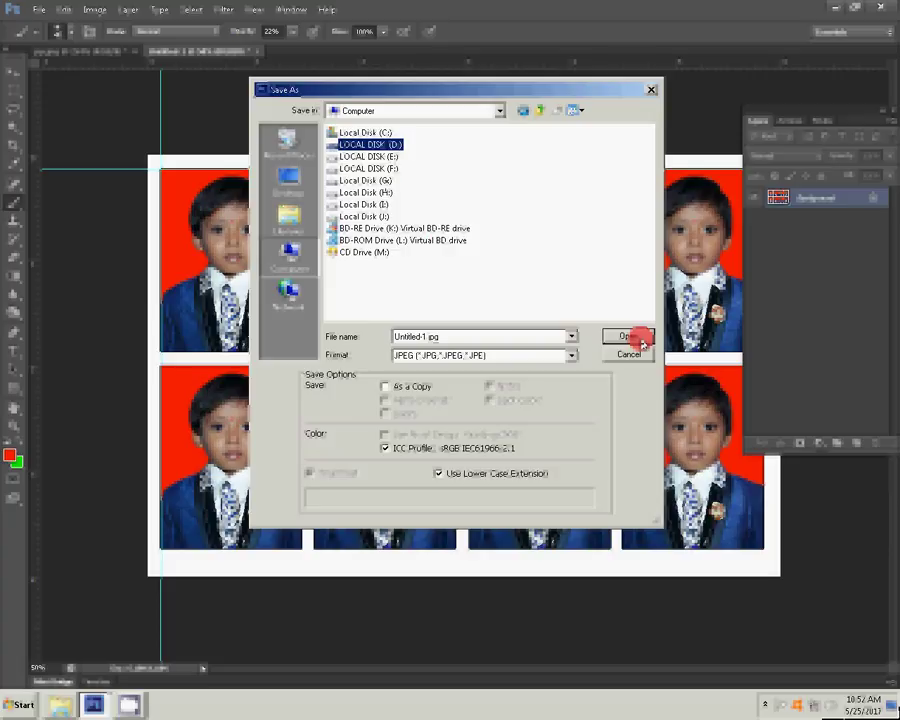
click(632, 337)
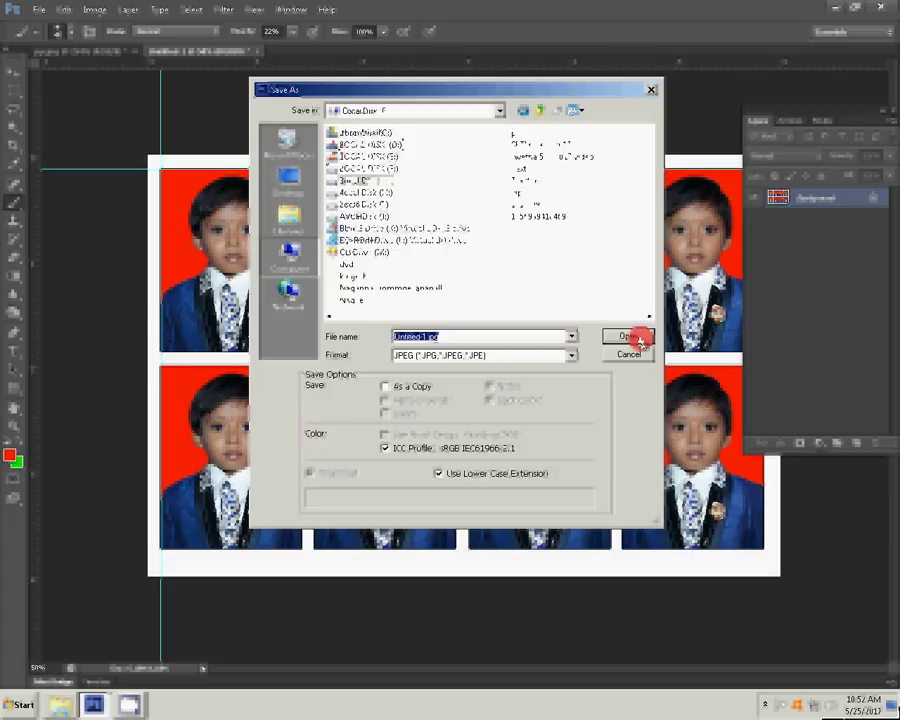
click(333, 143)
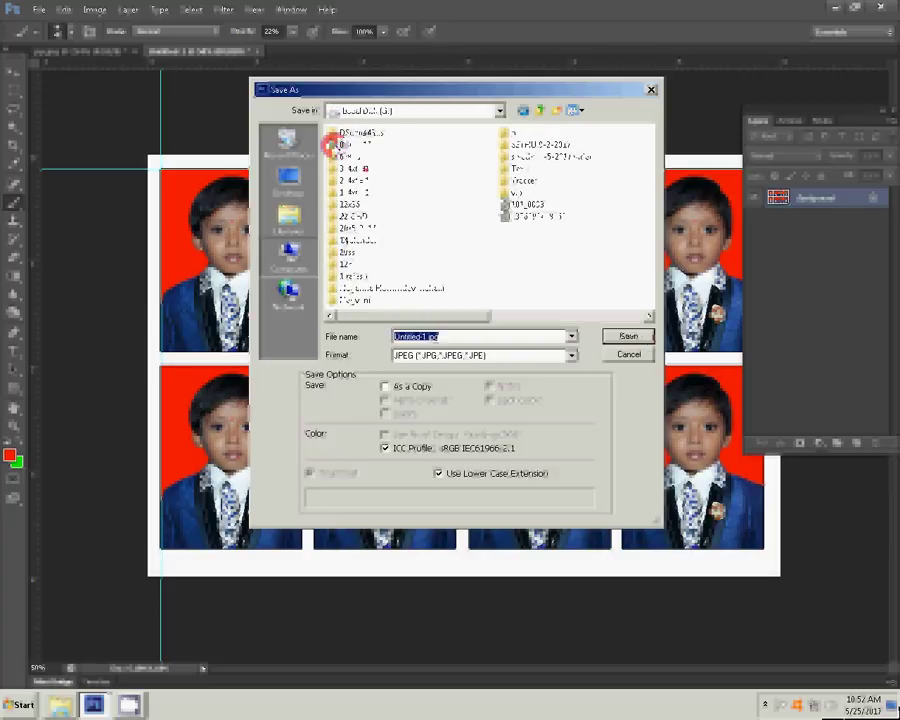
click(632, 337)
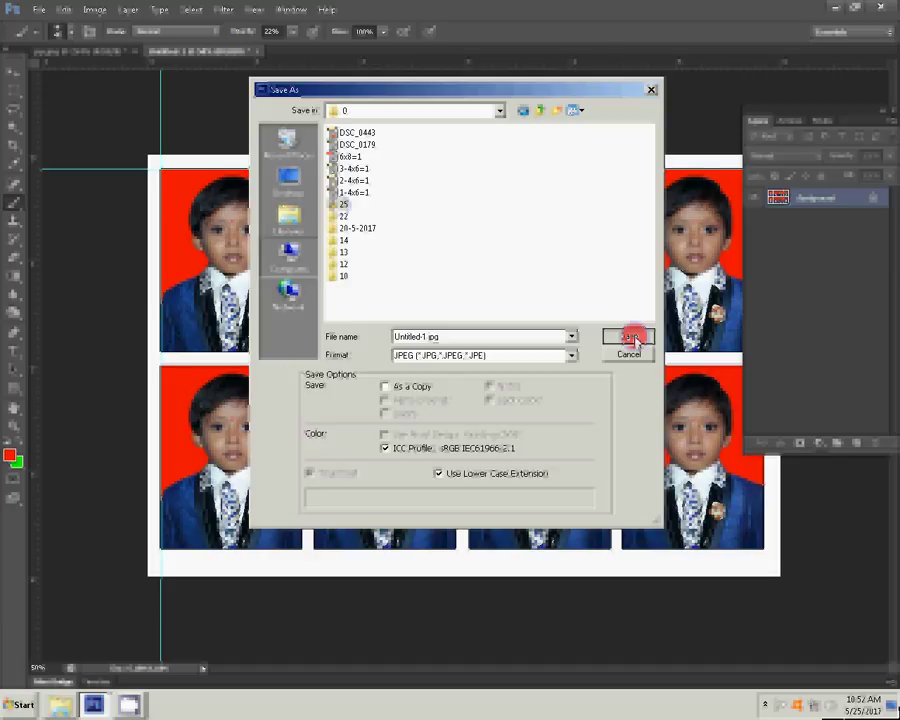
click(632, 337)
click(632, 338)
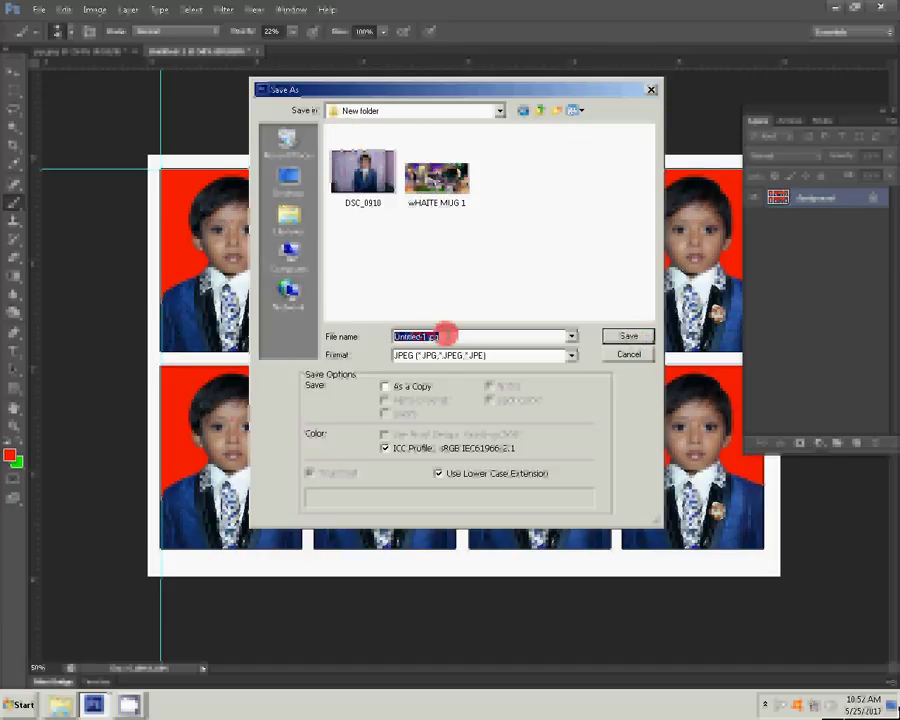
- Save the sheet as JPEG '1-4x6=3', accepting the default JPEG quality options
text(1-4)
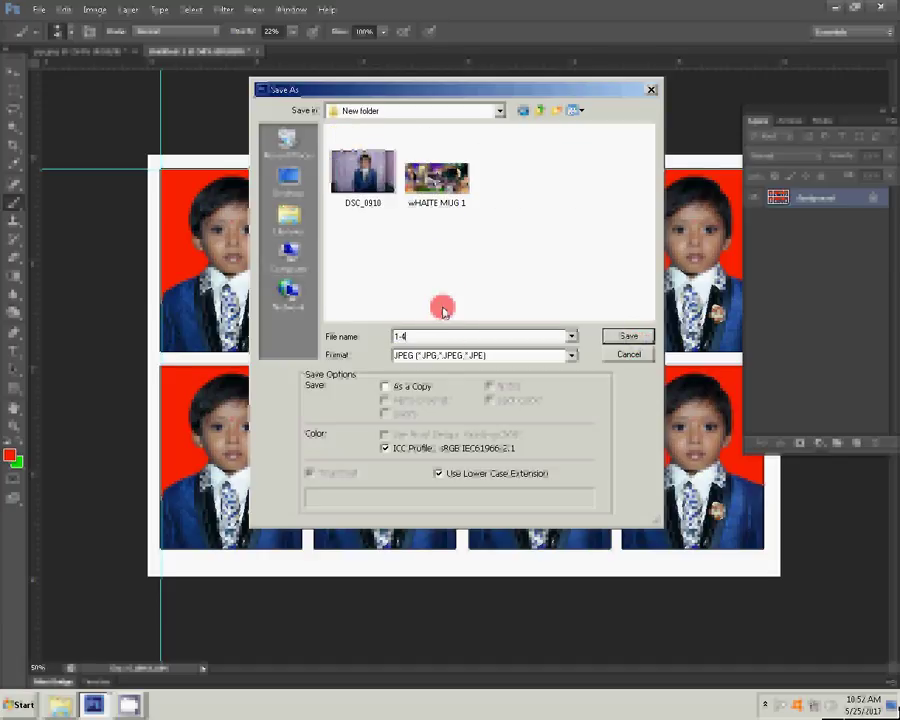
text(x6=)
text(3)
key(Return)
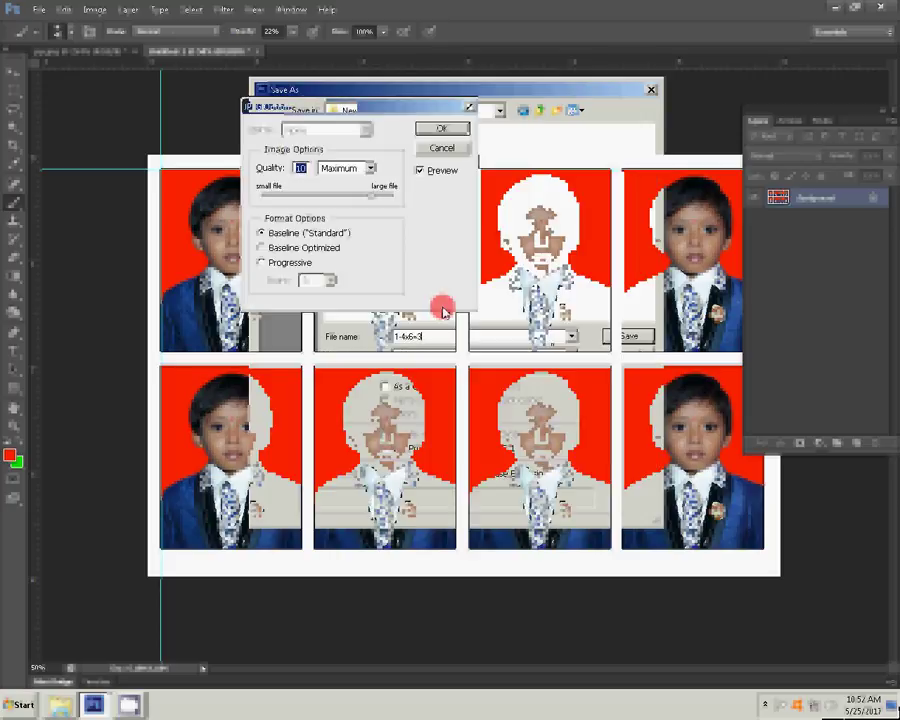
key(Return)
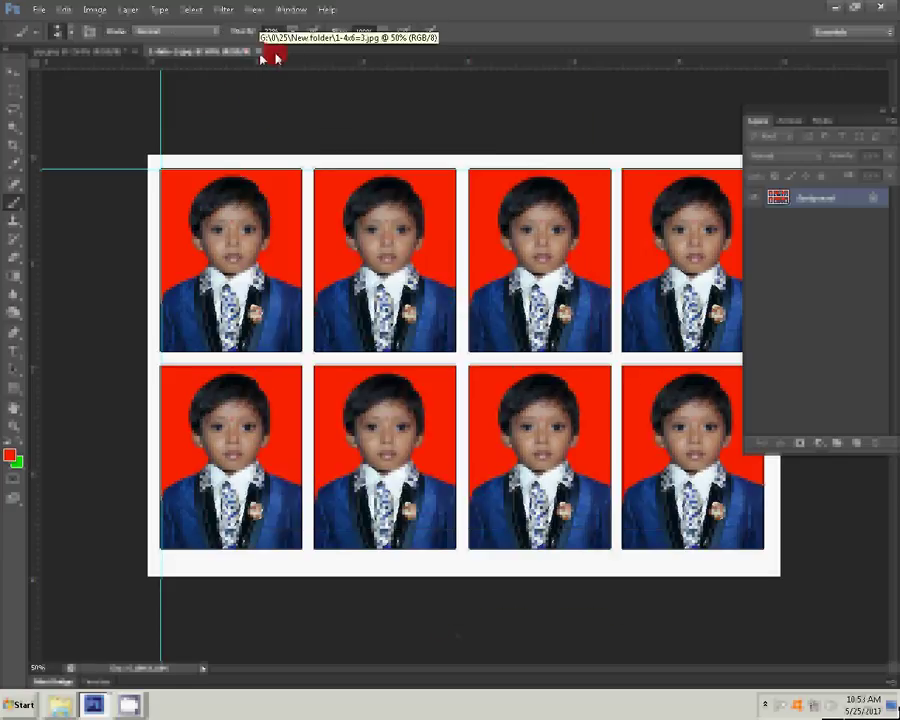
- Return to the portrait document and close Untitled-1 without saving its changes
click(270, 55)
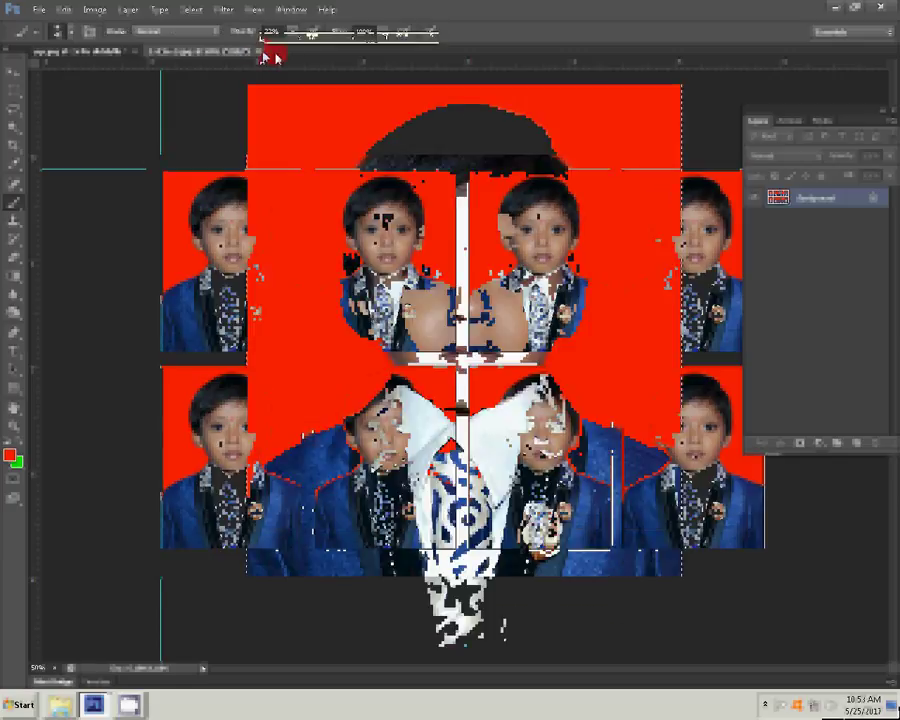
click(790, 121)
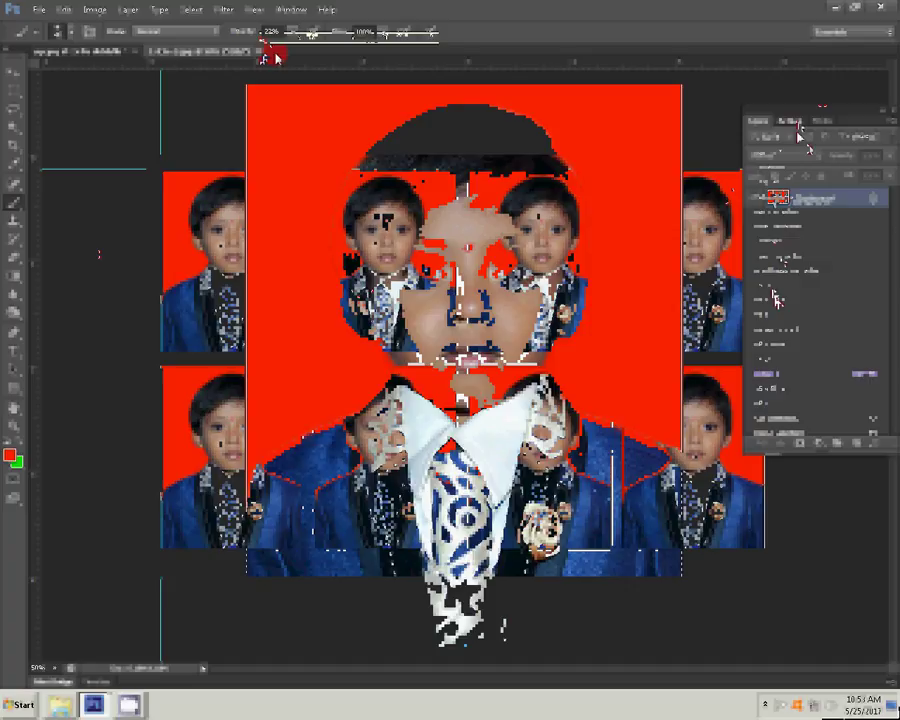
click(366, 290)
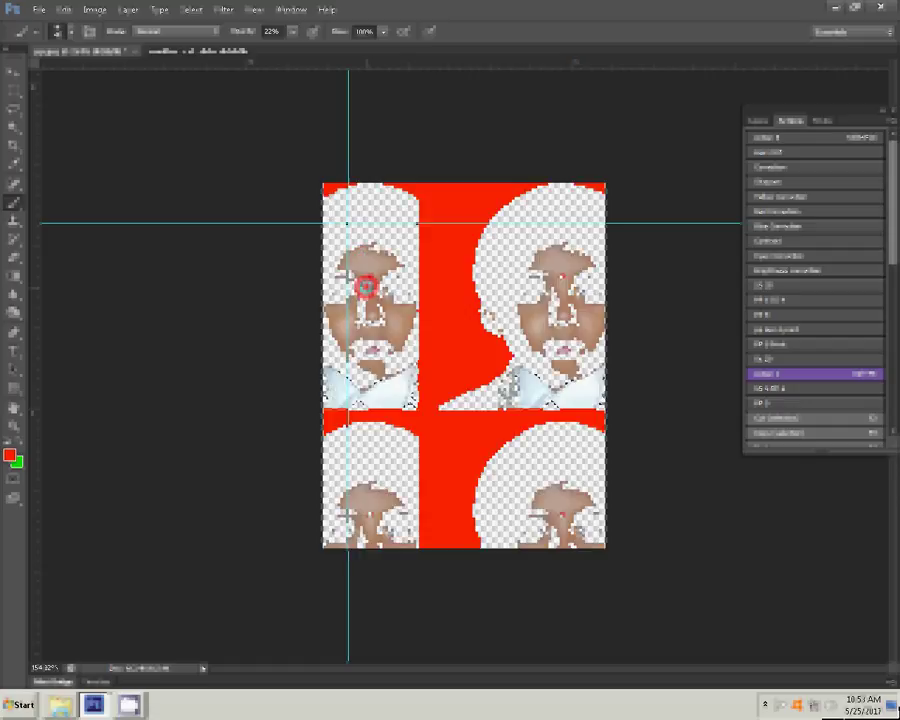
key(ctrl+w)
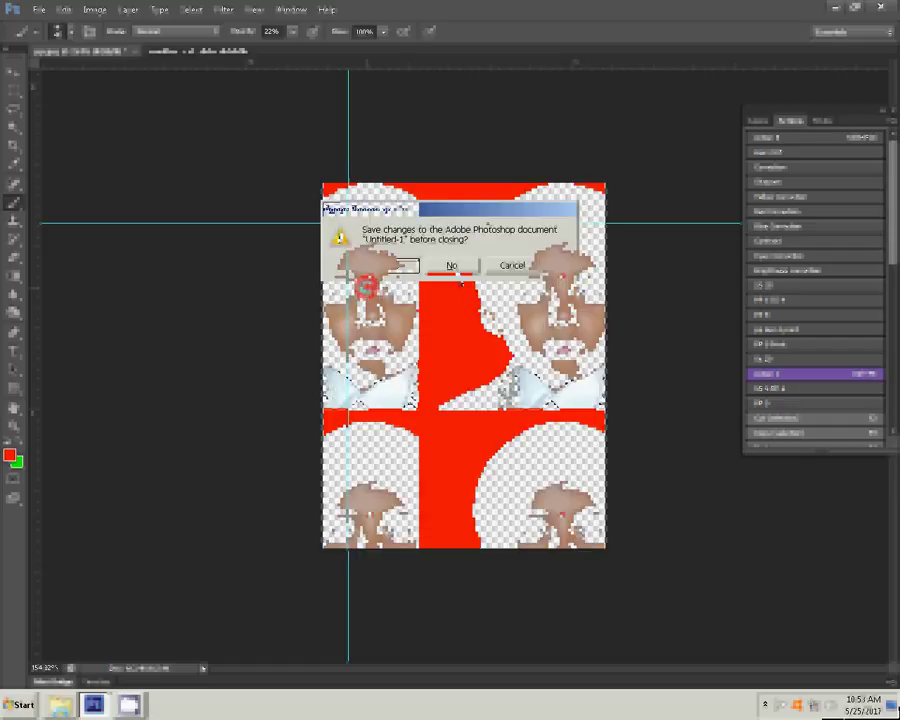
click(451, 265)
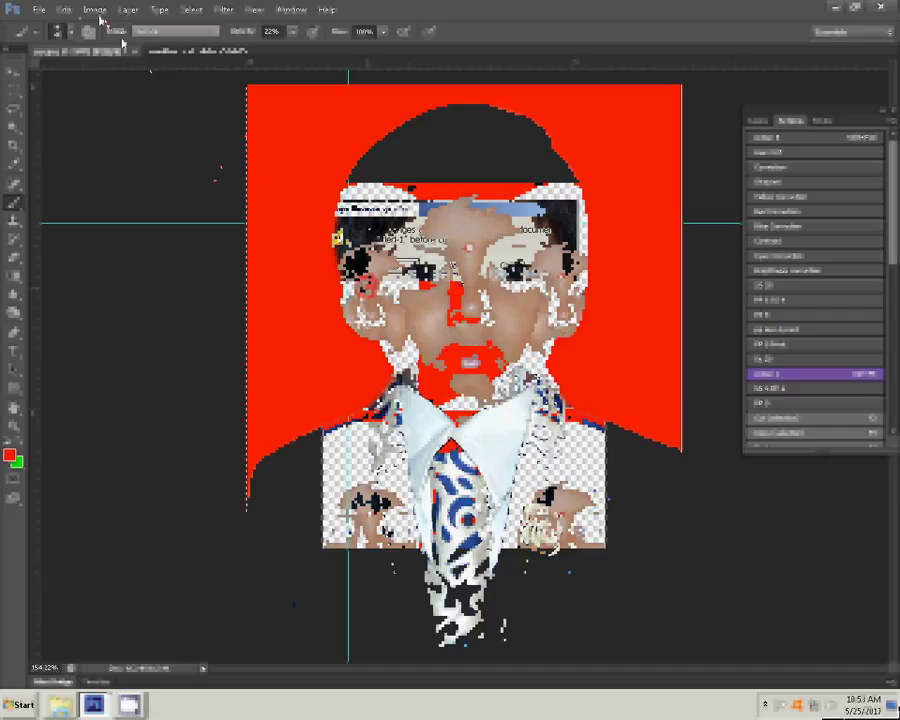
click(95, 9)
- Resample the portrait to 180 pixels/inch (241 × 312 px), then close a document unsaved
click(100, 110)
double_click(288, 247)
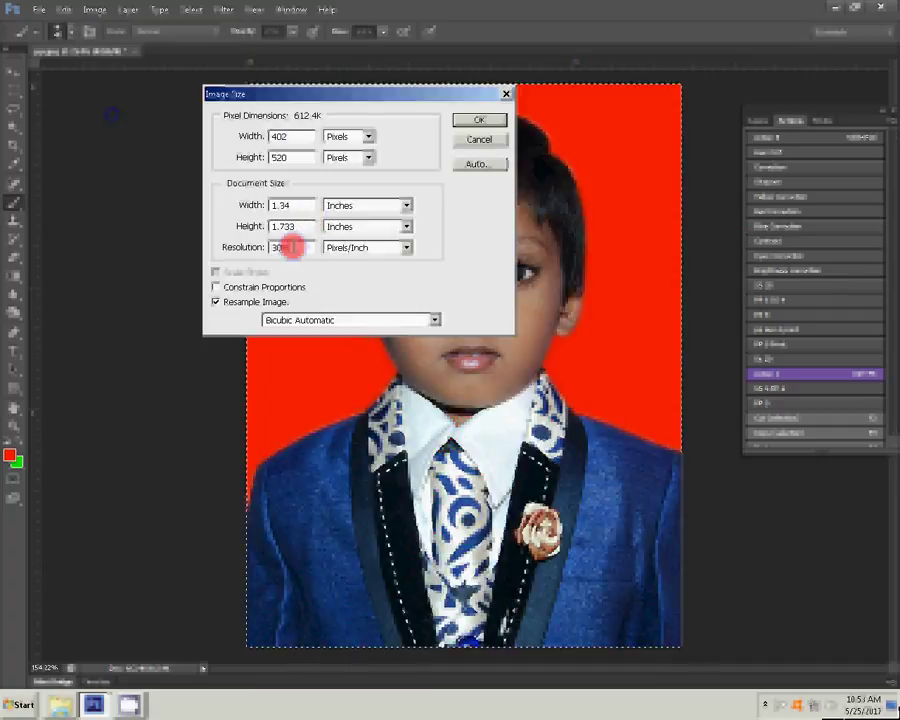
text(180)
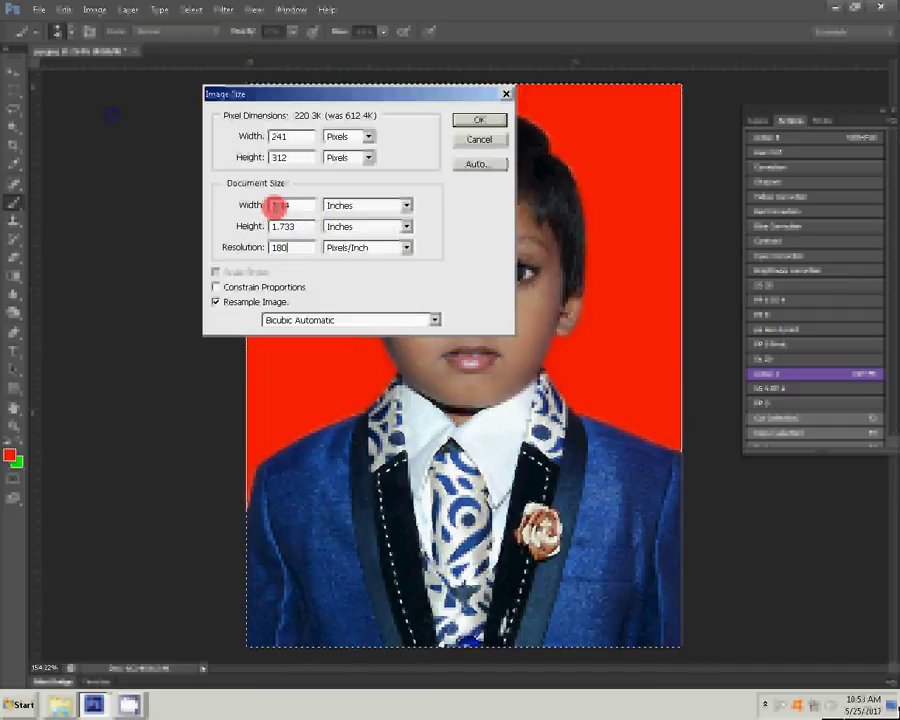
click(492, 122)
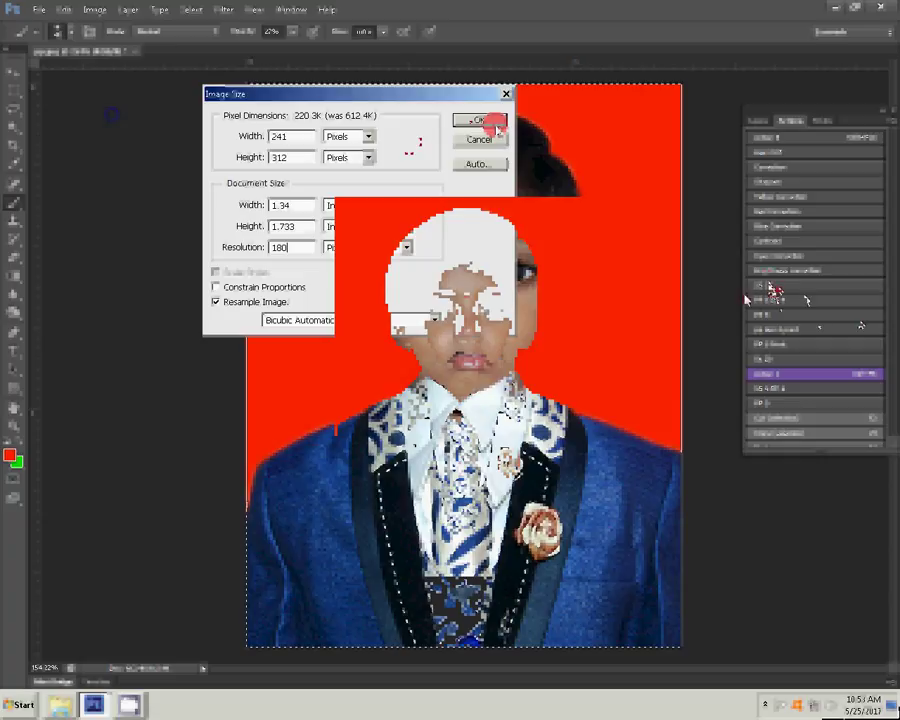
click(735, 265)
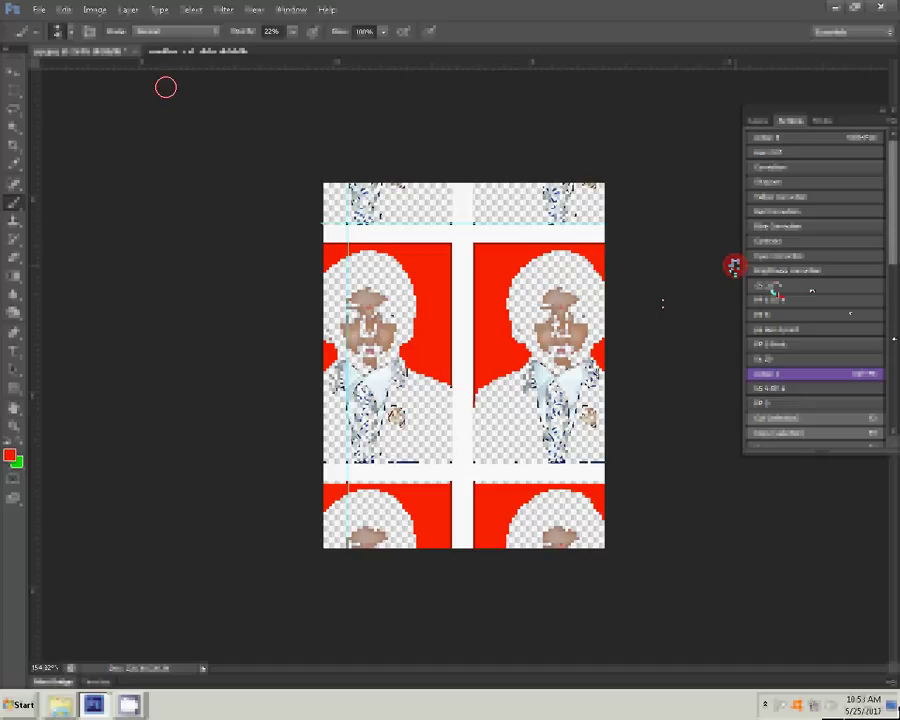
click(447, 266)
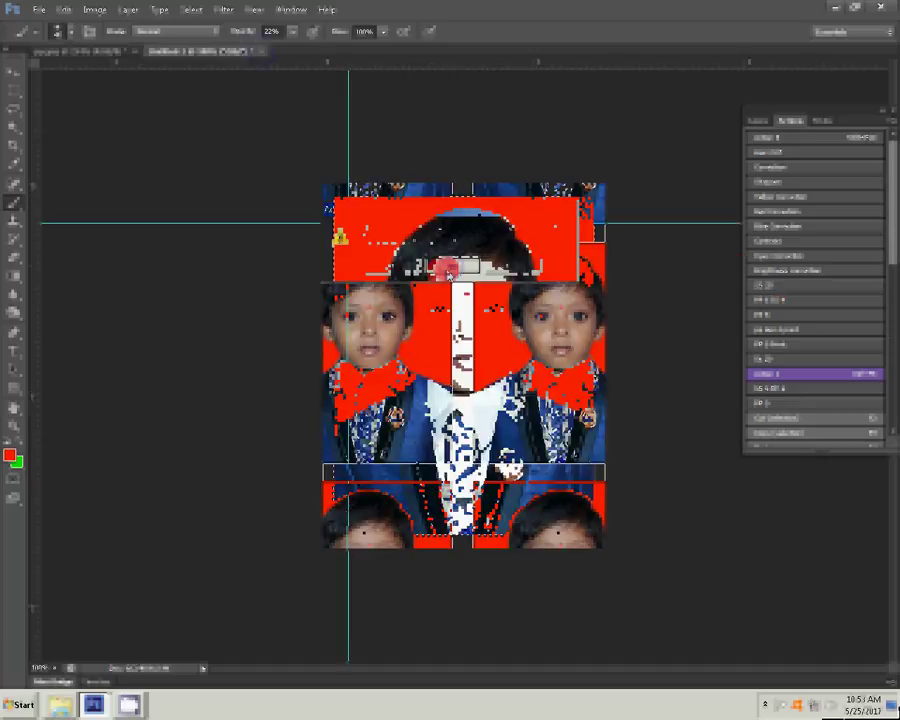
- Crop the photo using the '3.4 cm W x 4.4 cm H 300 ppi' preset
key(c)
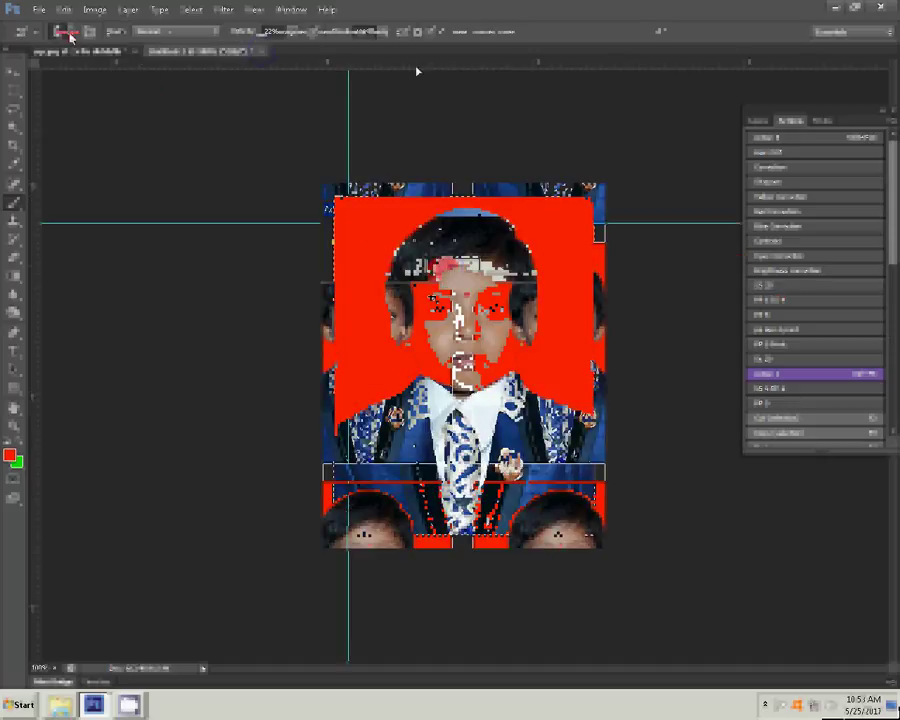
click(69, 38)
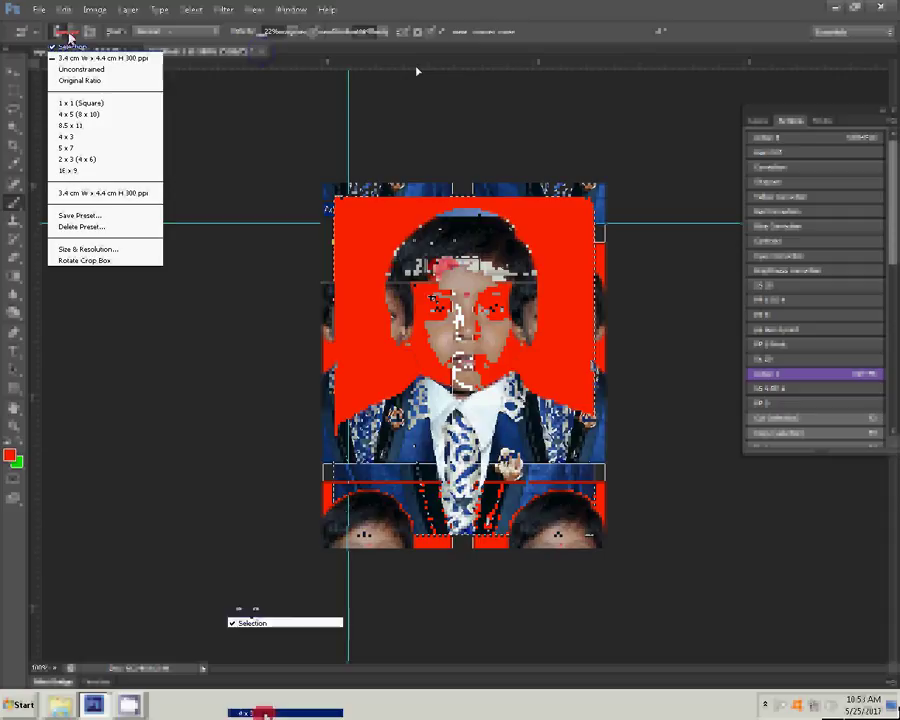
click(95, 193)
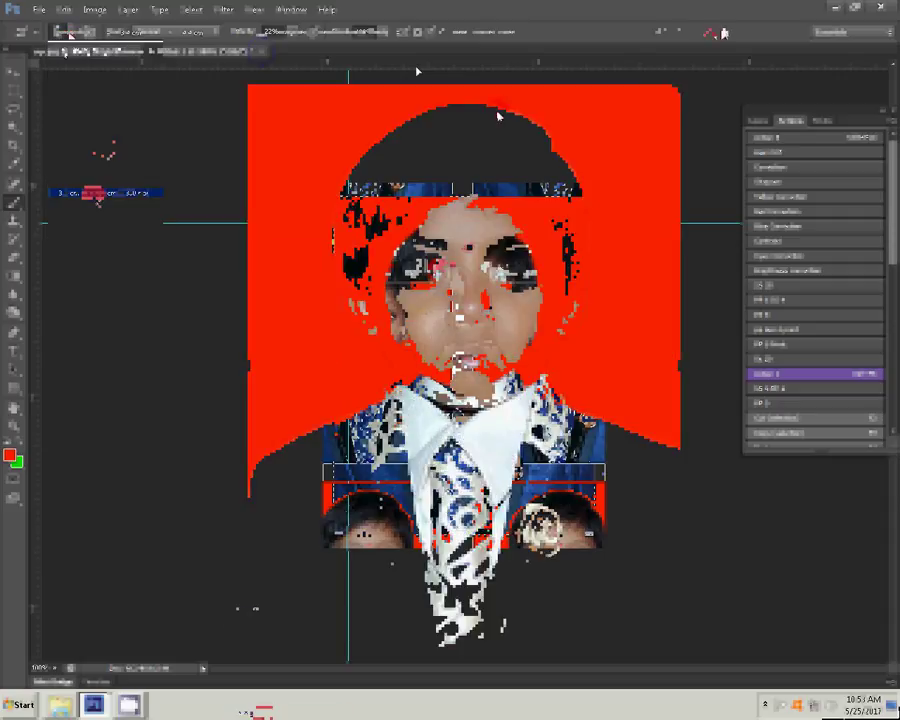
click(447, 178)
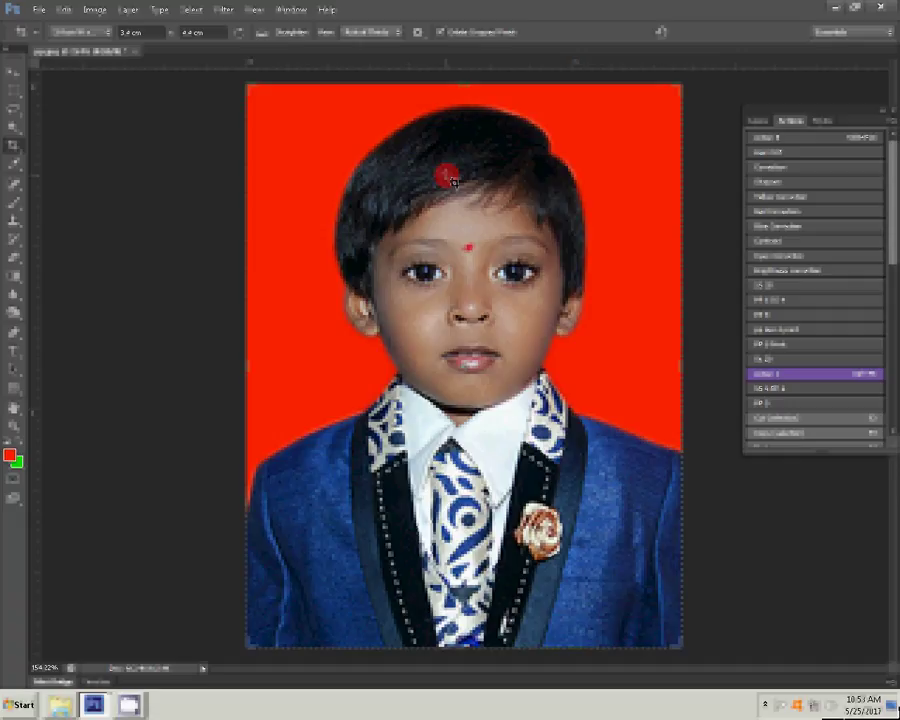
- Resample the passport photo to 180 ppi resolution in Image Size
click(94, 9)
click(108, 111)
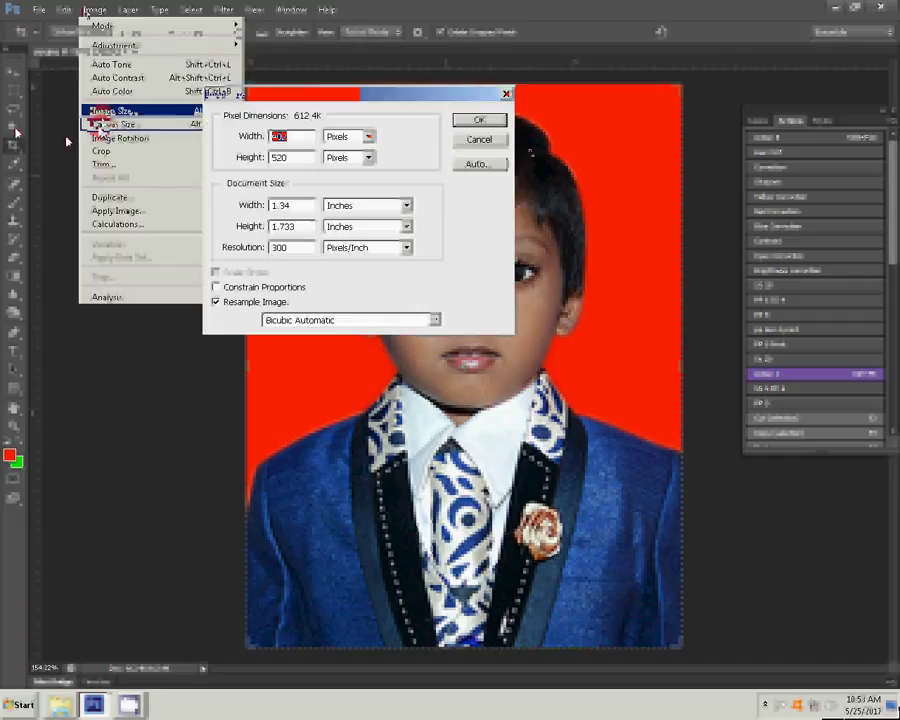
double_click(287, 247)
text(1)
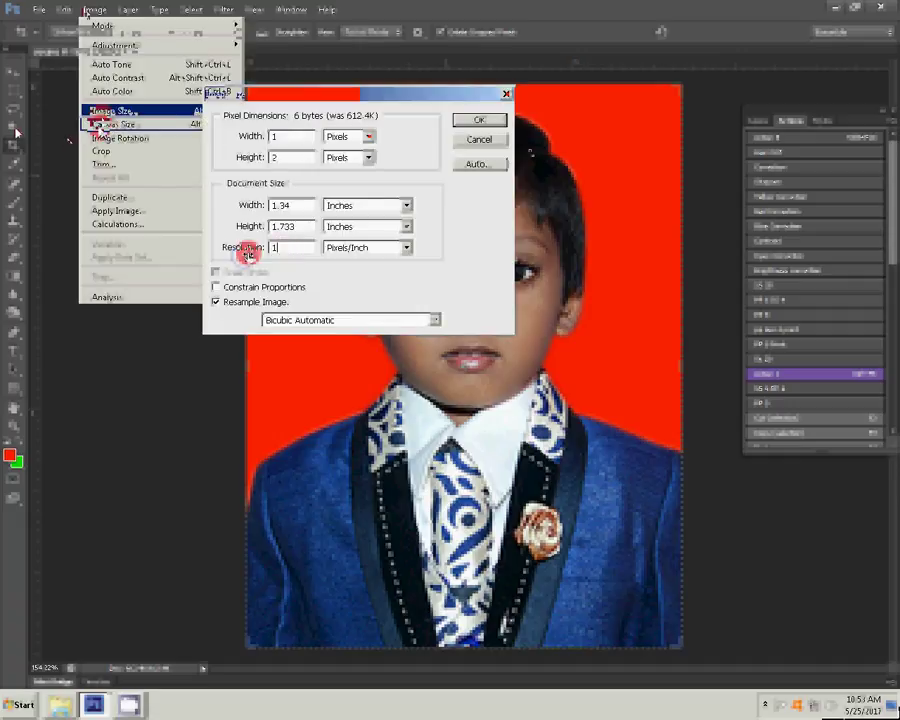
text(80)
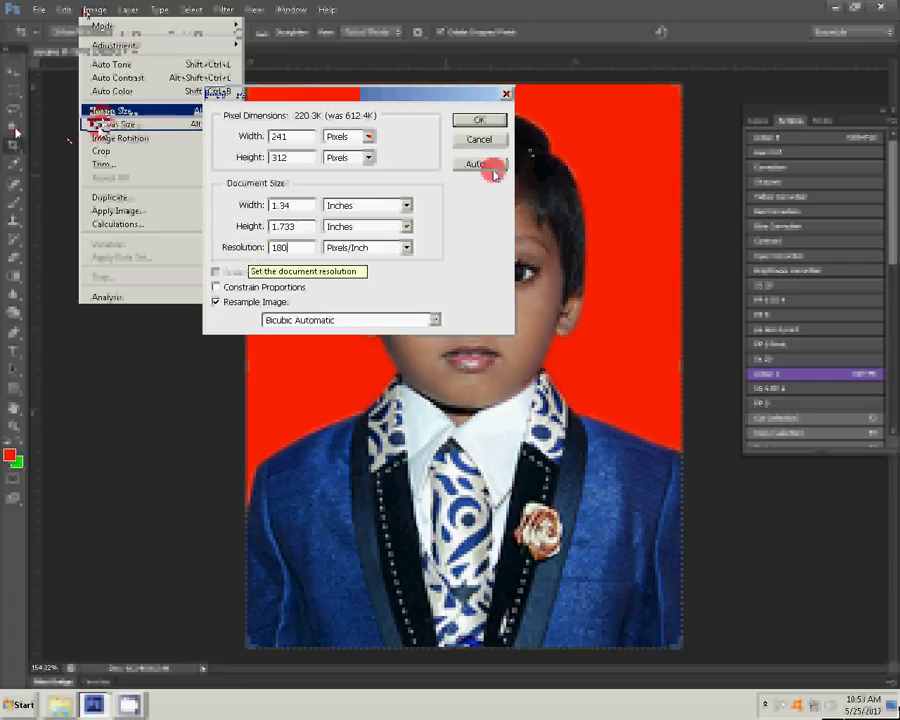
key(Return)
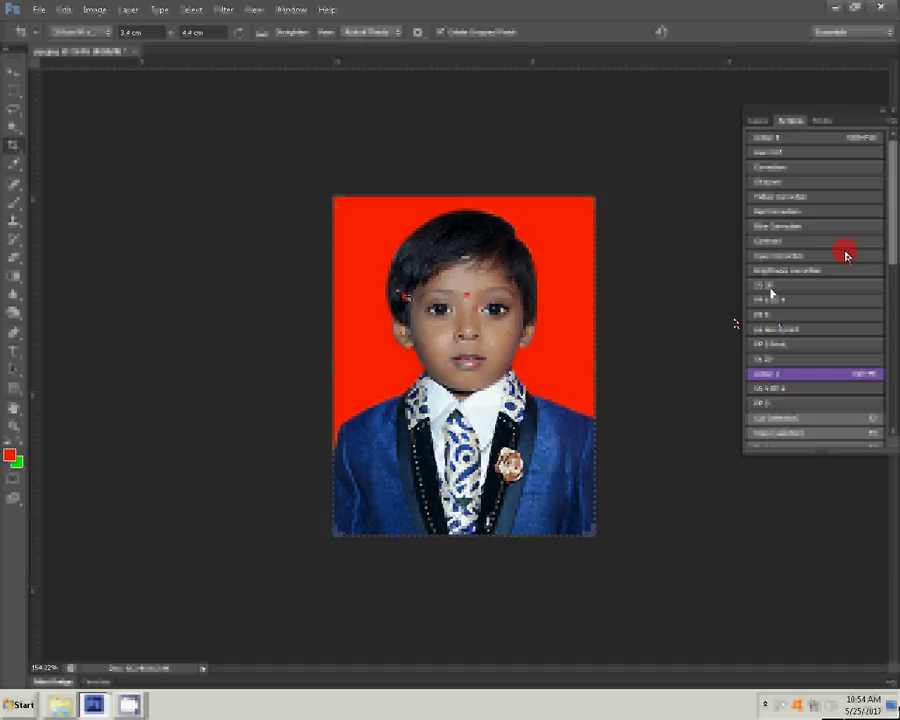
- Close the blank Untitled-1 sheet without saving its changes
click(403, 294)
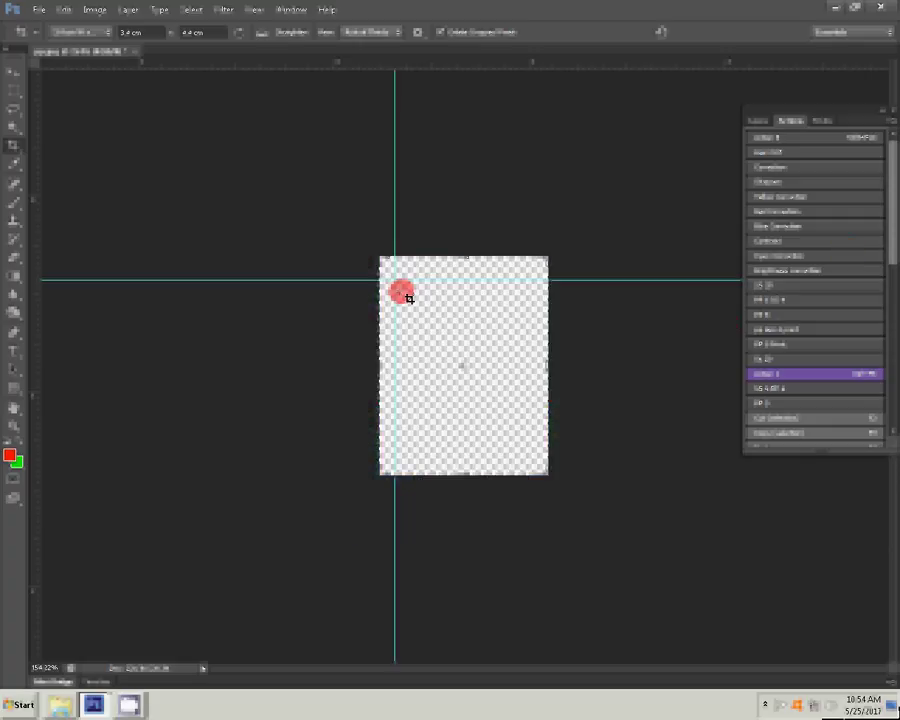
key(ctrl+w)
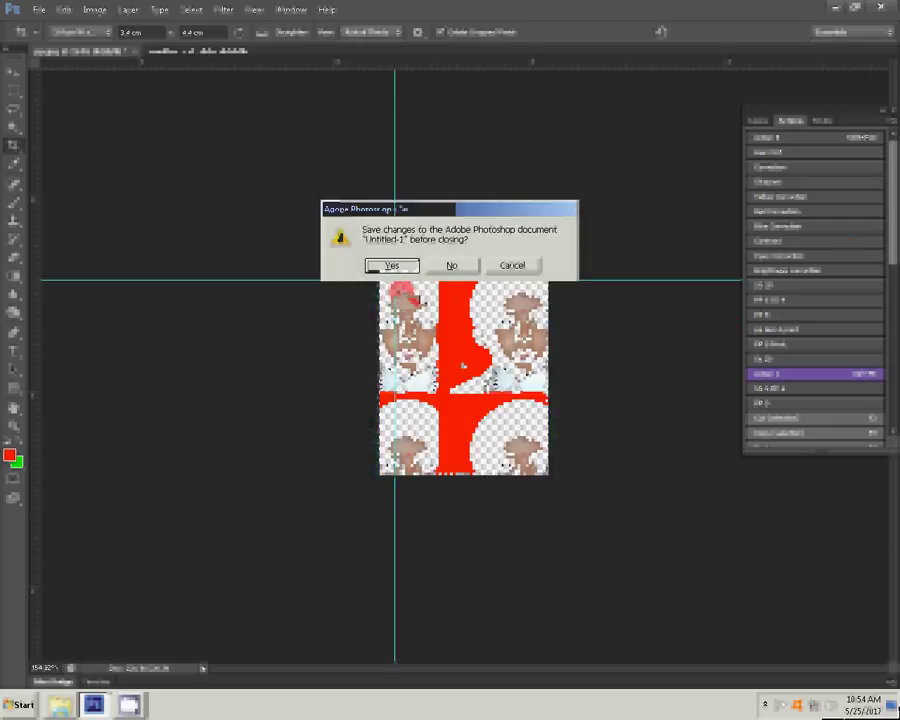
click(456, 263)
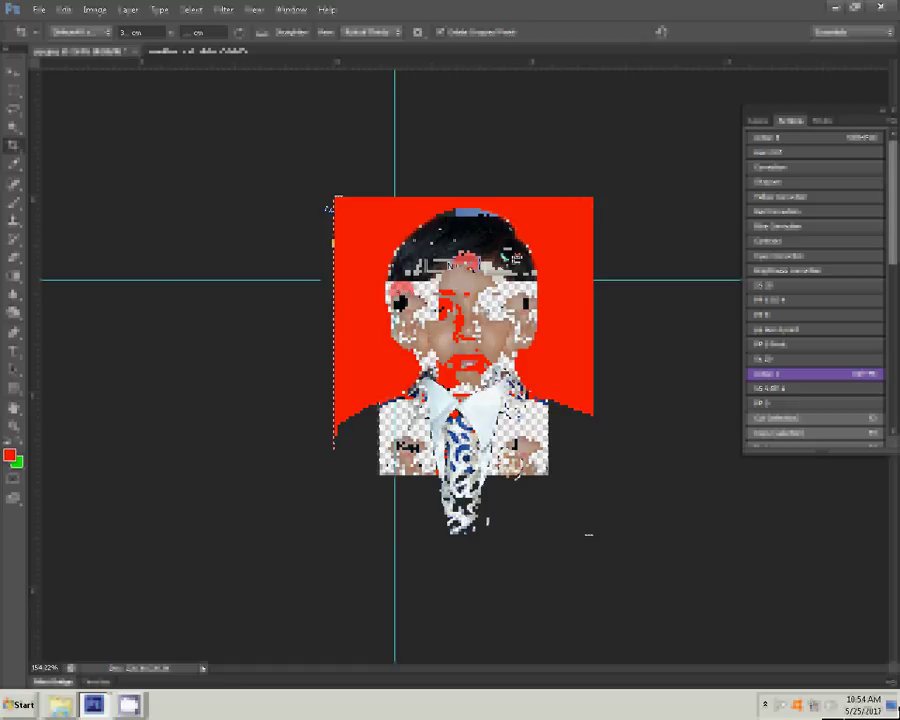
key(ctrl+n)
- Create a new document with the Photo preset at Portrait, 4 x 6 size
click(398, 140)
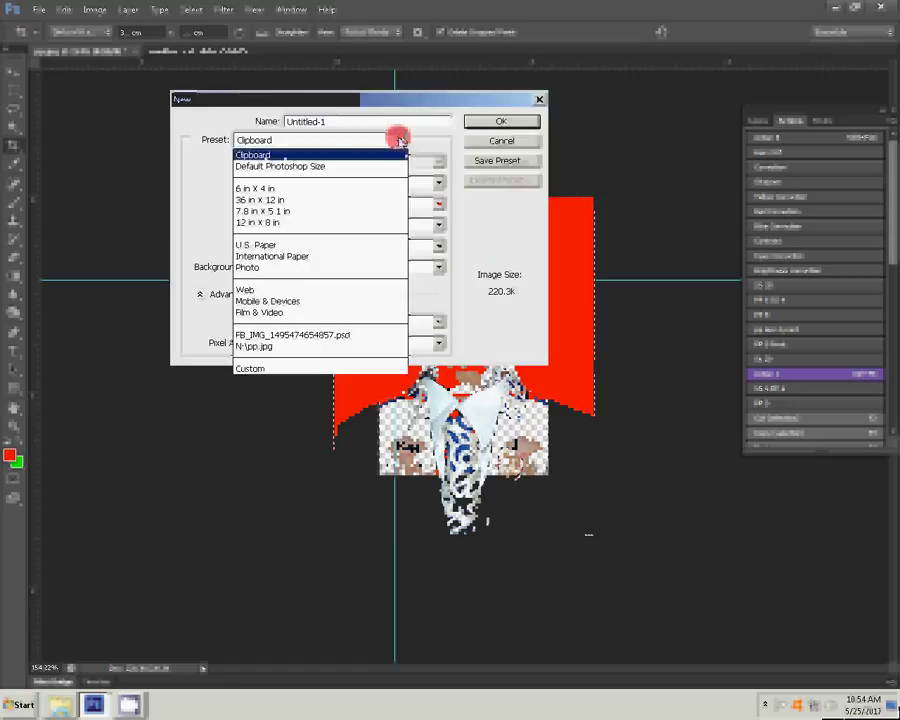
click(327, 188)
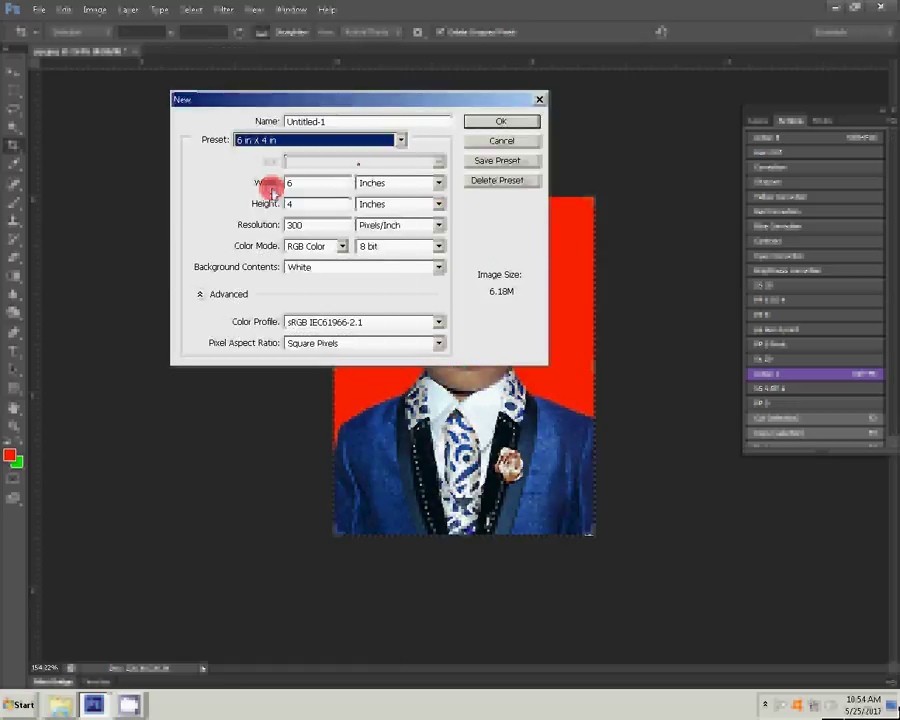
click(398, 140)
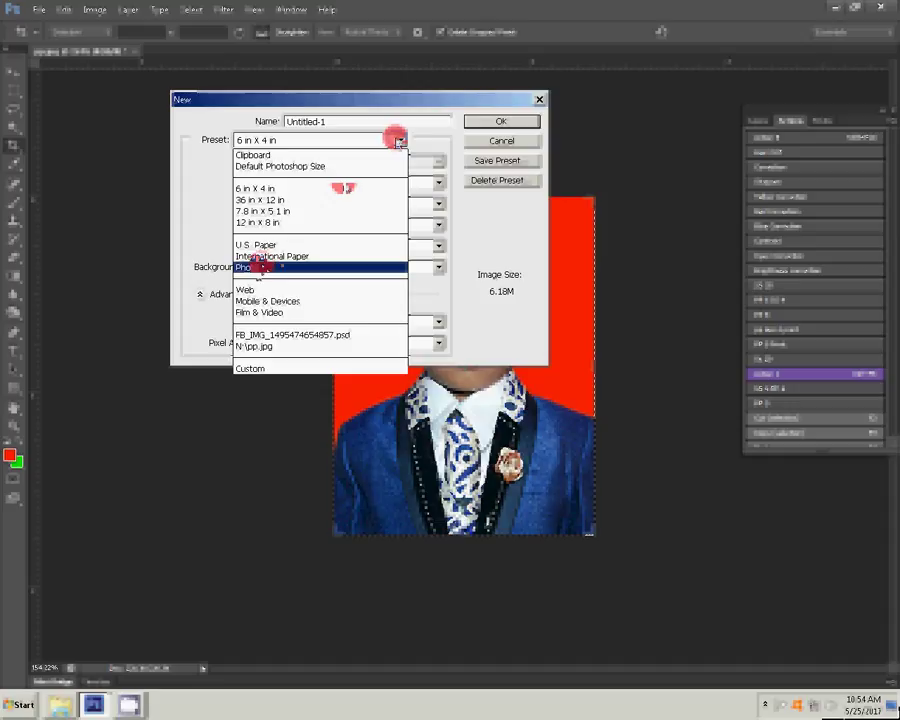
click(258, 267)
click(439, 162)
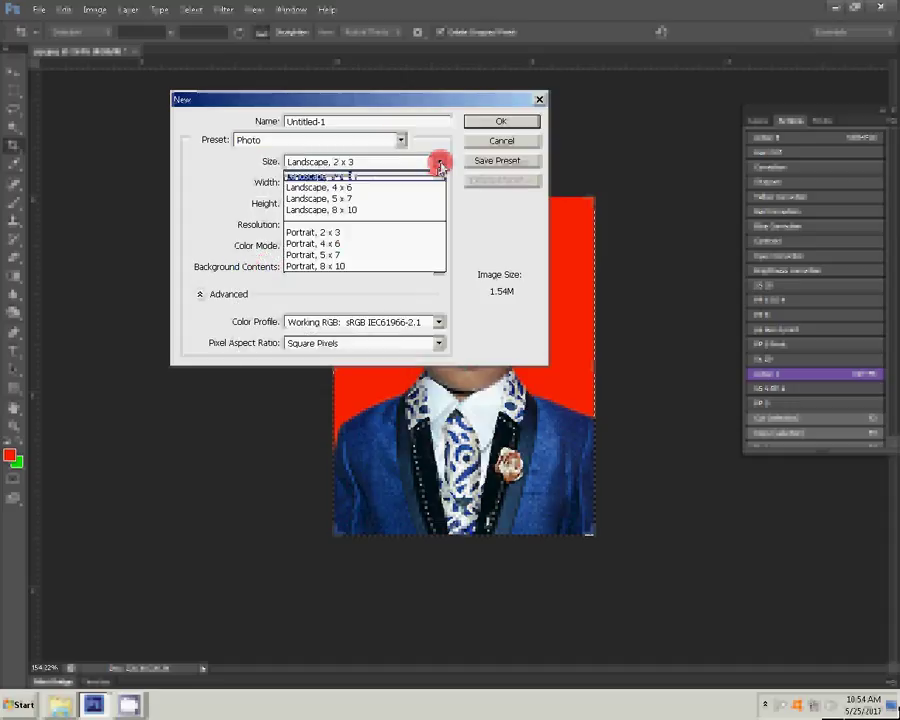
click(337, 242)
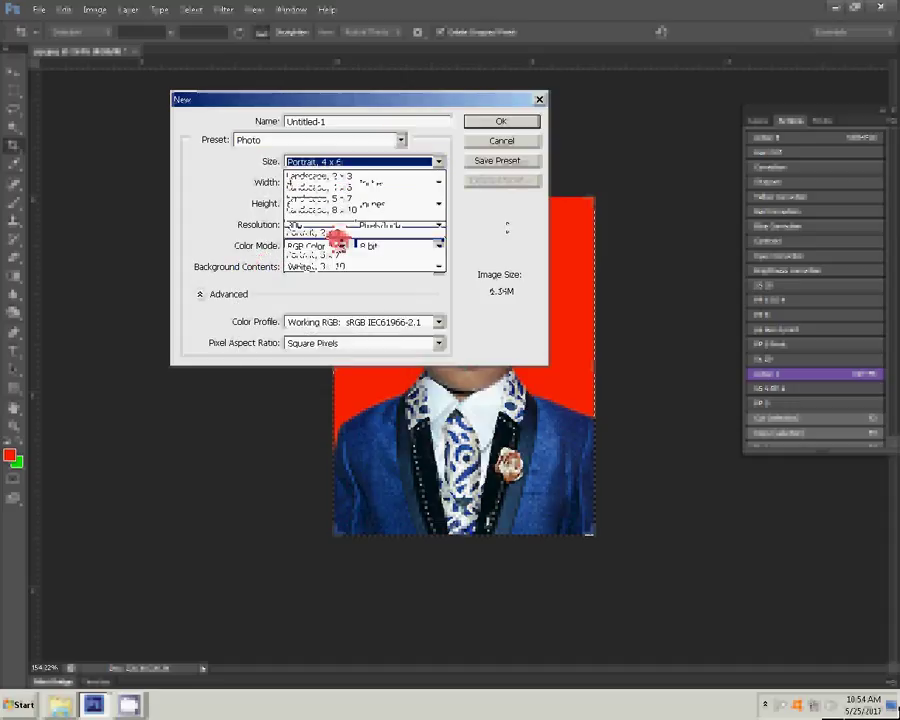
click(505, 162)
click(500, 146)
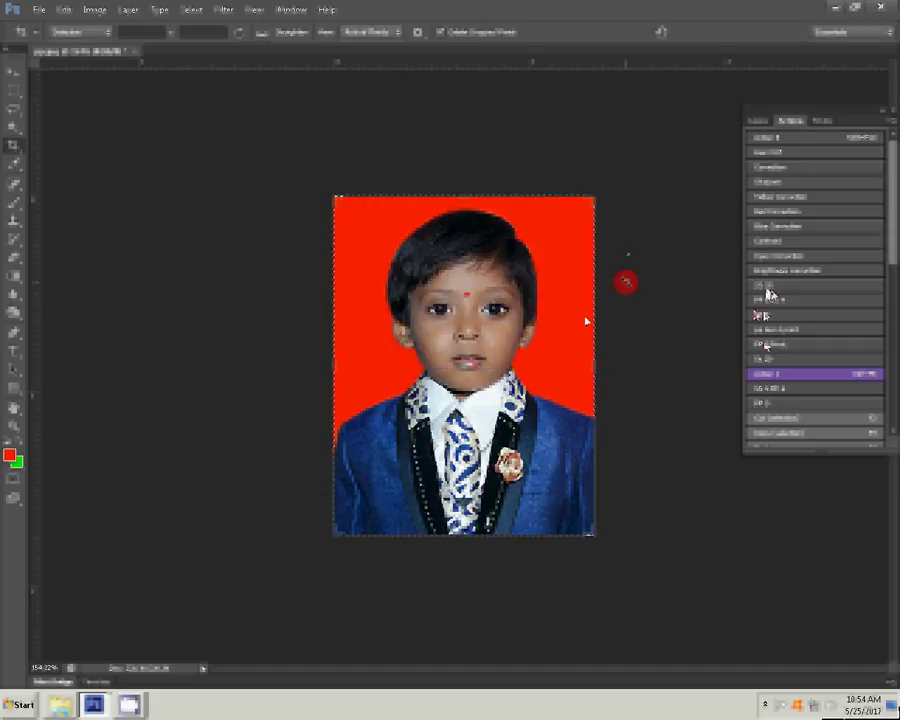
click(345, 295)
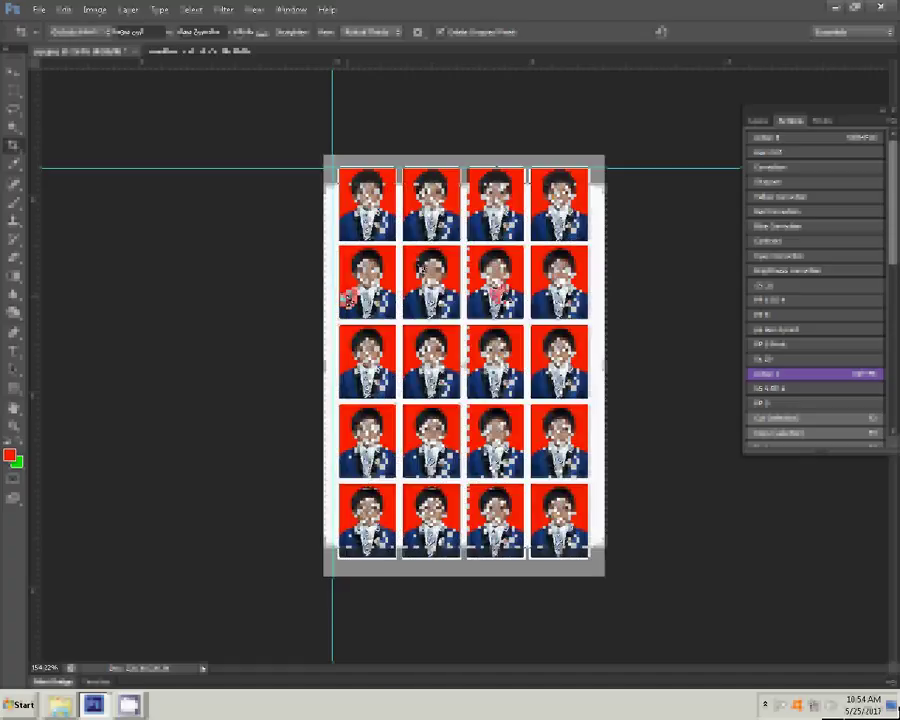
- Save the sheet as JPEG 2-4x6=1.jpg at maximum quality, then close pp.jpg unsaved
click(38, 10)
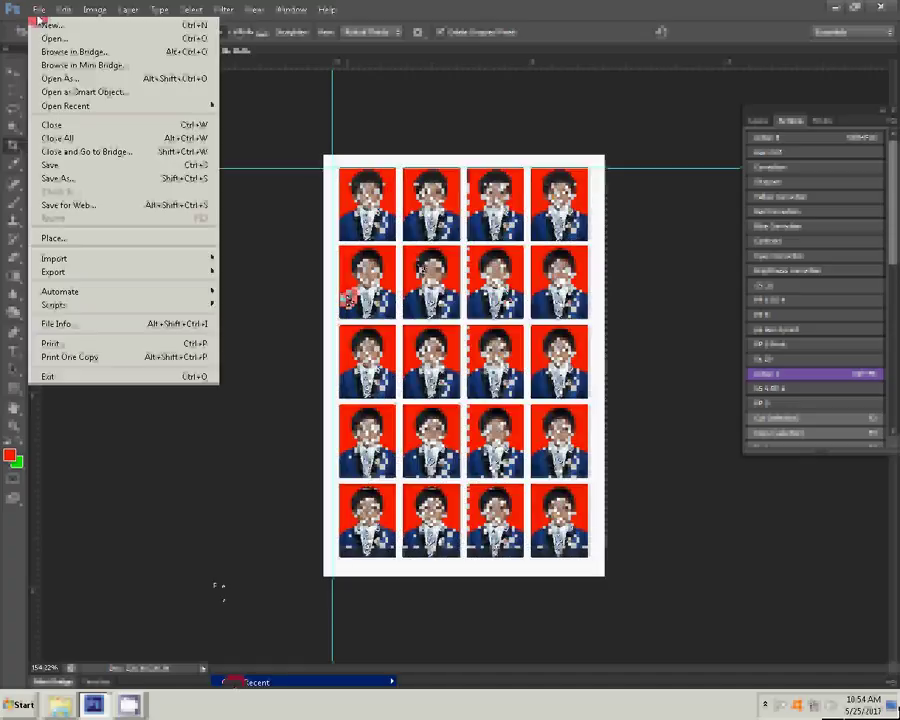
click(60, 179)
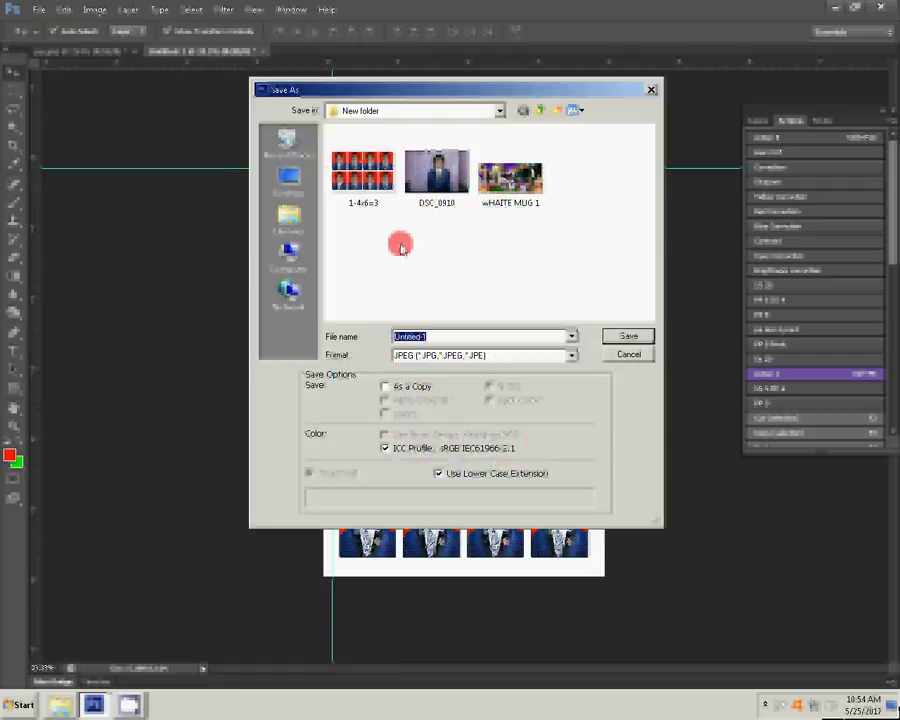
text(2-)
text(-4x)
text(6=8)
key(Return)
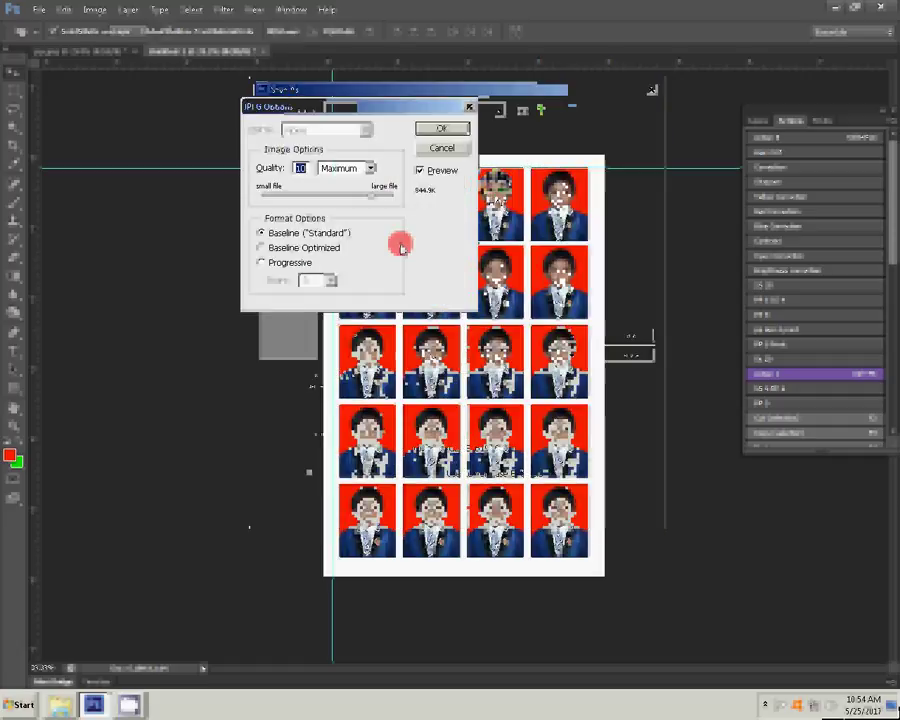
click(461, 127)
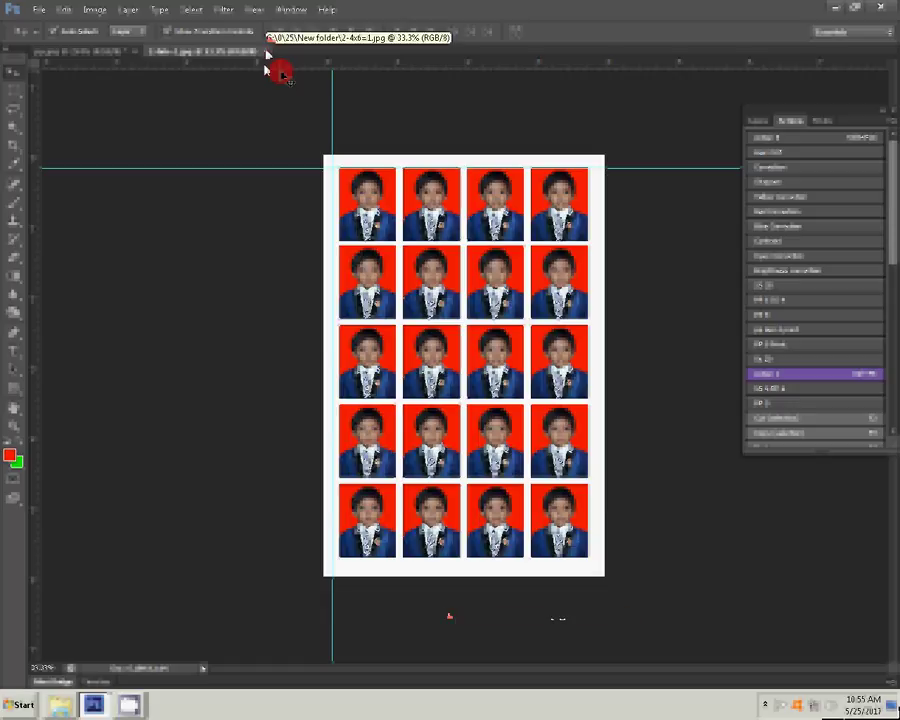
click(134, 52)
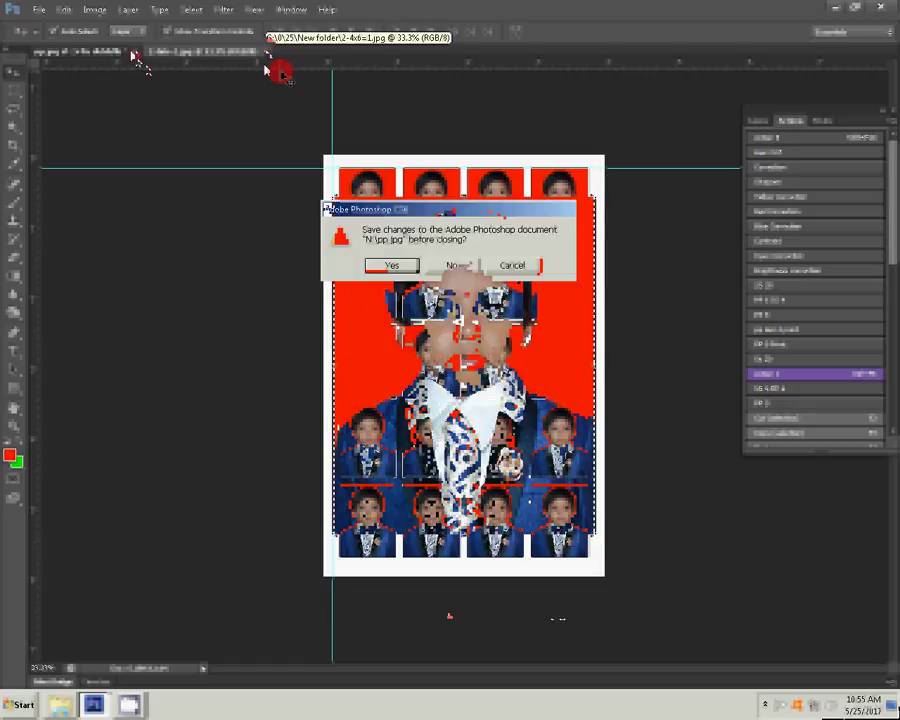
click(455, 265)
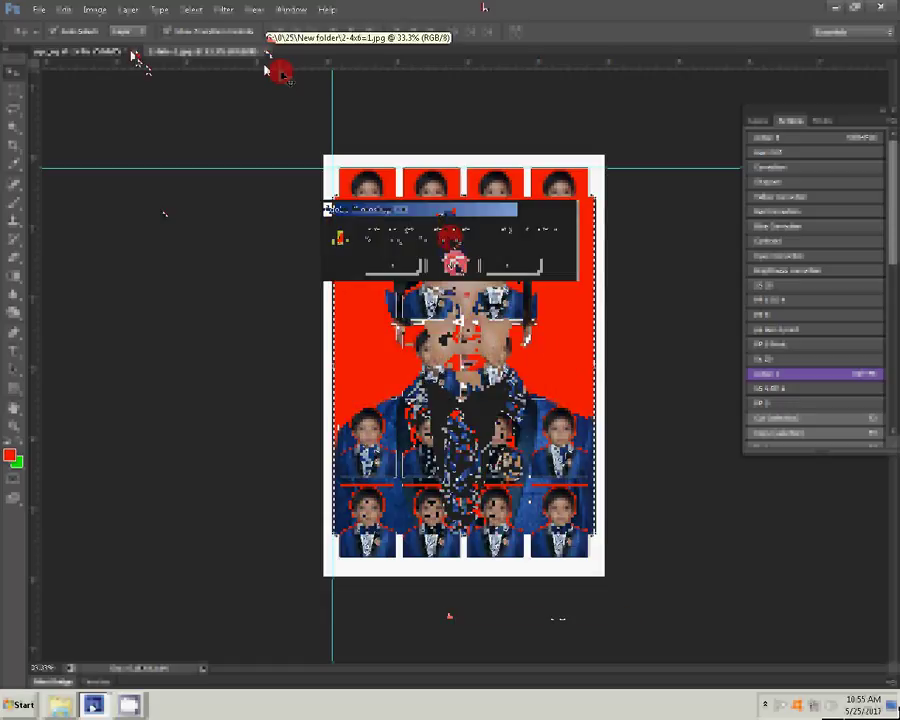